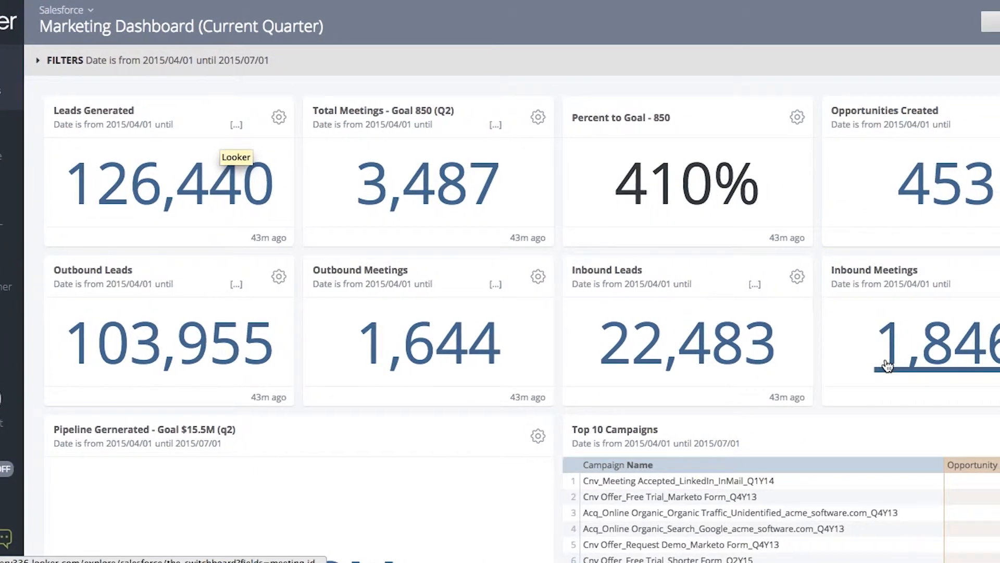
Step: Scroll through the Marketing Dashboard tiles to review them
{"action": "scroll", "coordinate": [903, 458], "scroll_direction": "down", "scroll_amount": 5}
{"action": "scroll", "coordinate": [868, 459], "scroll_direction": "down", "scroll_amount": 3}
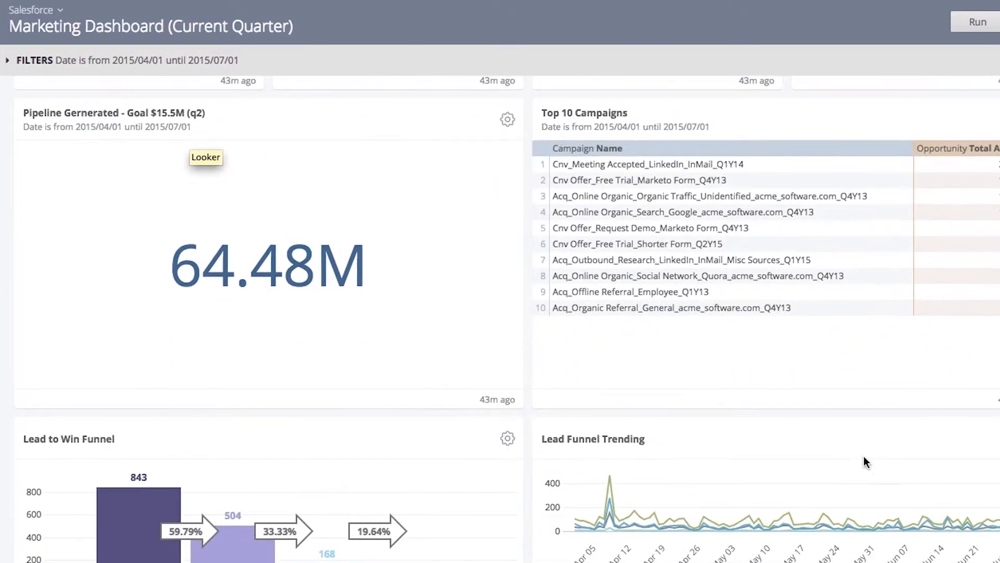
{"action": "scroll", "coordinate": [859, 455], "scroll_direction": "up", "scroll_amount": 8}
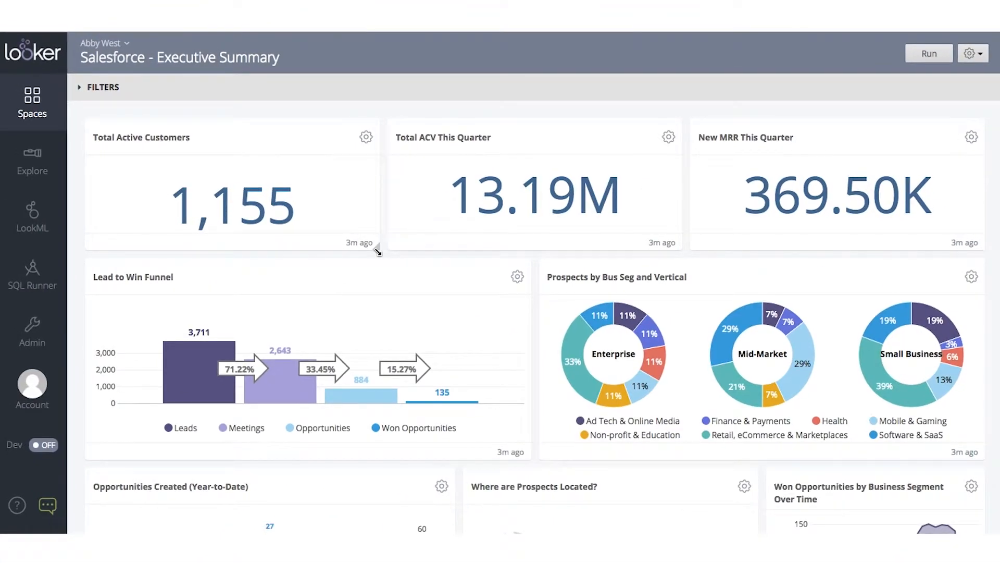
Step: Scroll through the Salesforce - Executive Summary dashboard tiles to review the layout
{"action": "mouse_move", "coordinate": [378, 252]}
{"action": "left_mouse_down"}
{"action": "mouse_move", "coordinate": [217, 242]}
{"action": "mouse_move", "coordinate": [364, 250]}
{"action": "left_mouse_up"}
{"action": "scroll", "coordinate": [538, 444], "scroll_direction": "down", "scroll_amount": 4}
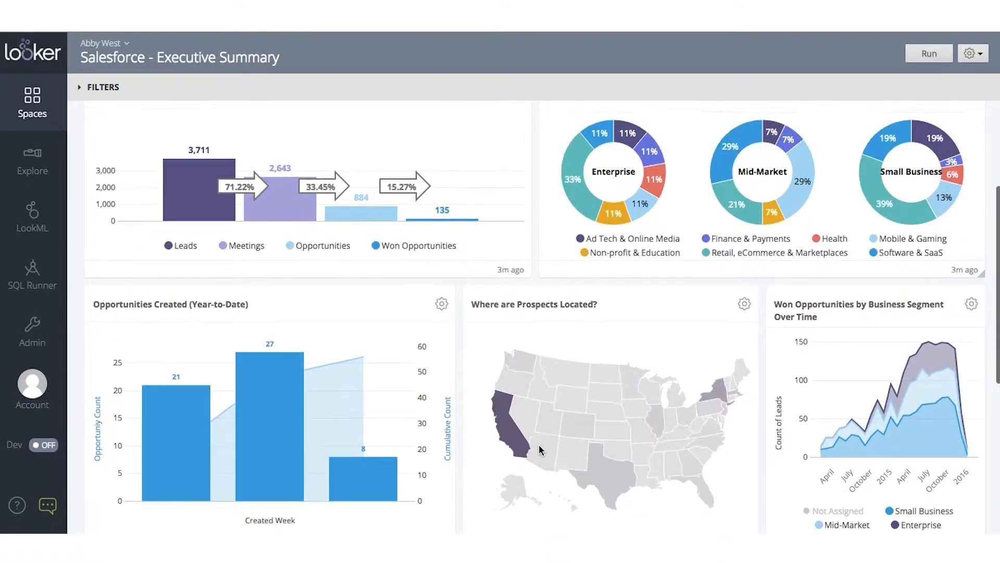
{"action": "scroll", "coordinate": [539, 444], "scroll_direction": "down", "scroll_amount": 3}
{"action": "scroll", "coordinate": [539, 444], "scroll_direction": "up", "scroll_amount": 3}
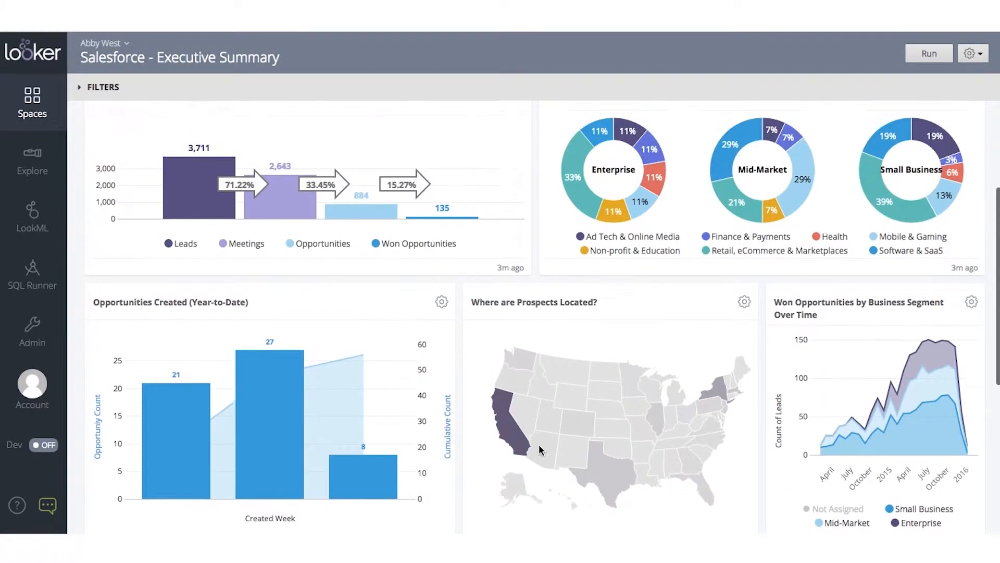
{"action": "scroll", "coordinate": [539, 444], "scroll_direction": "up", "scroll_amount": 4}
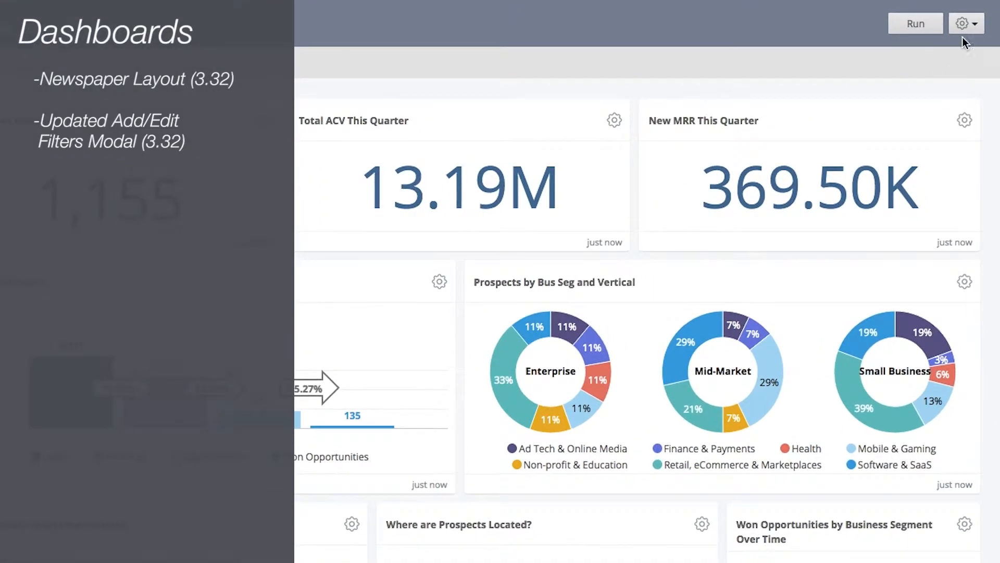
Step: Open the Add/Edit Dashboard Filters dialog and review the Business Segment and Vertical filters
{"action": "left_click", "coordinate": [967, 24]}
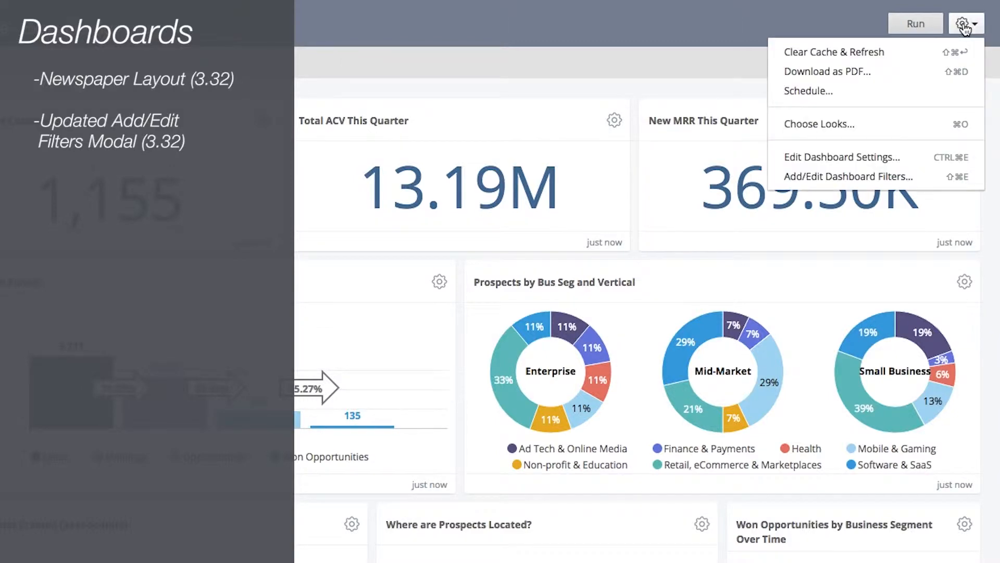
{"action": "left_click", "coordinate": [865, 176]}
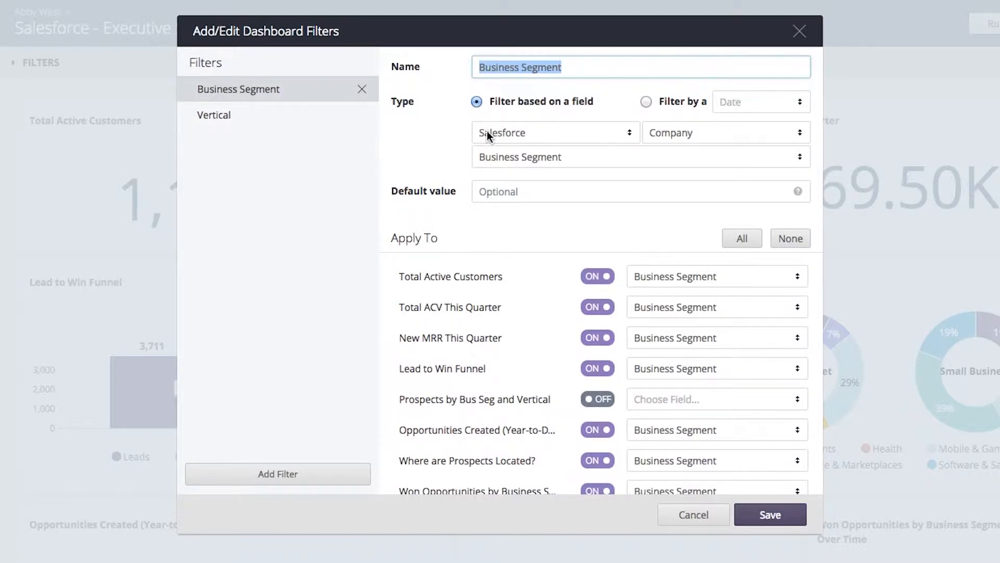
{"action": "left_click", "coordinate": [231, 124]}
{"action": "left_click", "coordinate": [237, 97]}
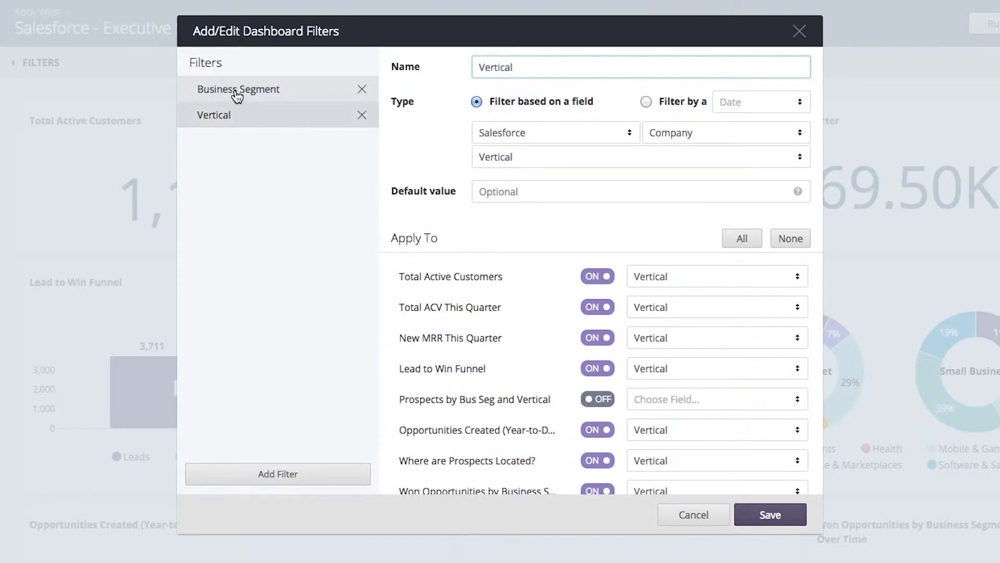
{"action": "left_click", "coordinate": [239, 123]}
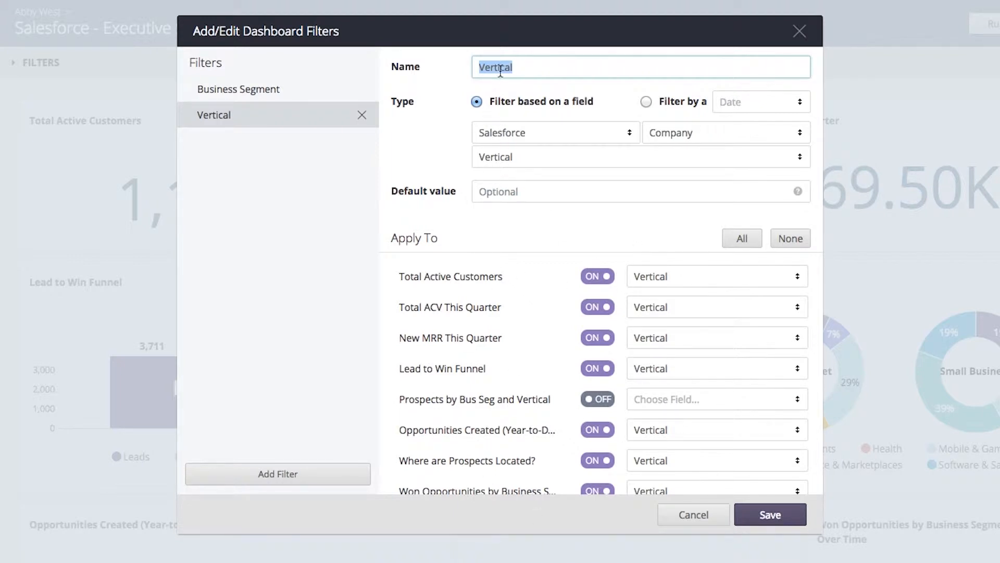
Step: Try switching the Vertical filter's type from a field-based filter to a typed filter and back
{"action": "left_click", "coordinate": [477, 103]}
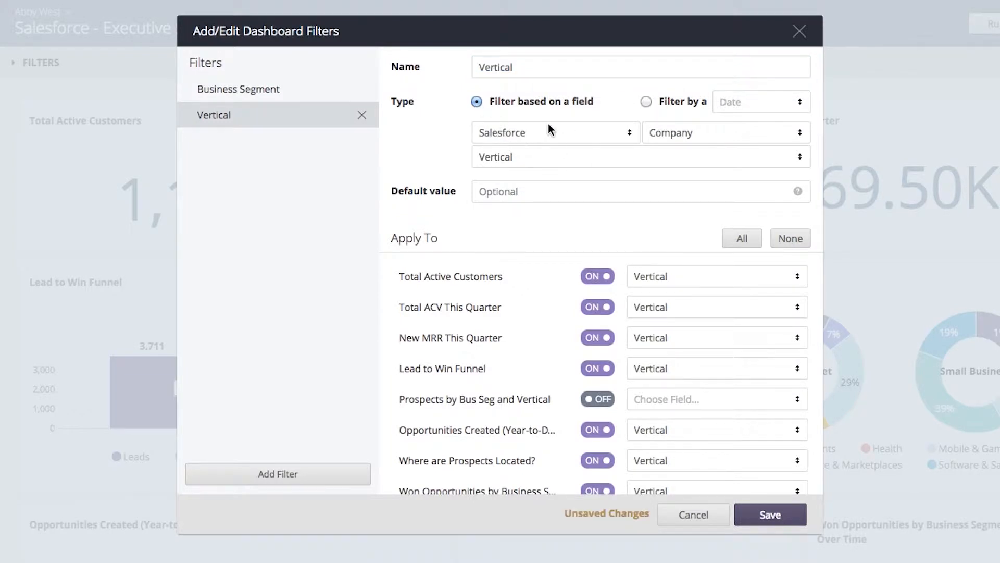
{"action": "left_click", "coordinate": [646, 103]}
{"action": "left_click", "coordinate": [742, 105]}
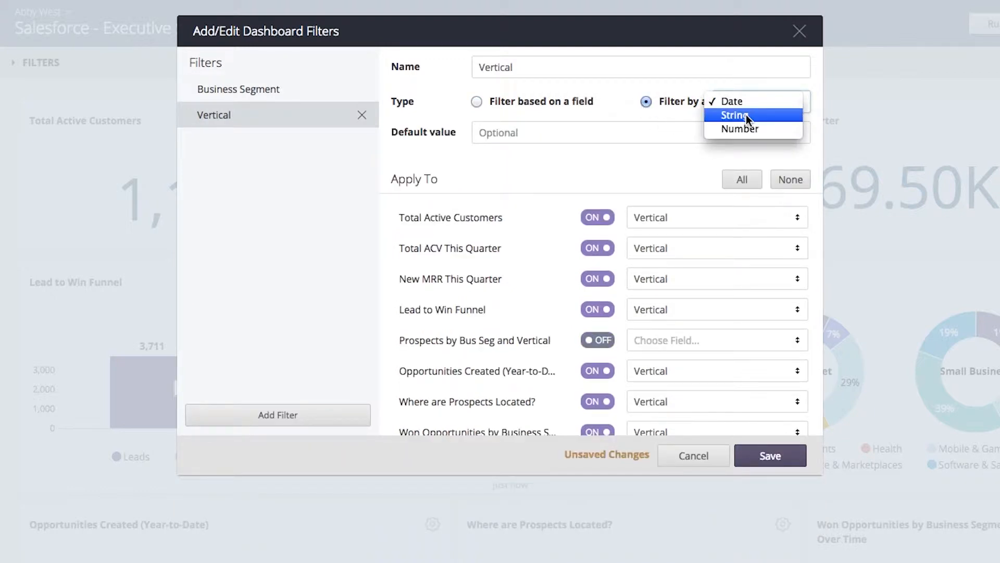
{"action": "left_click", "coordinate": [646, 103]}
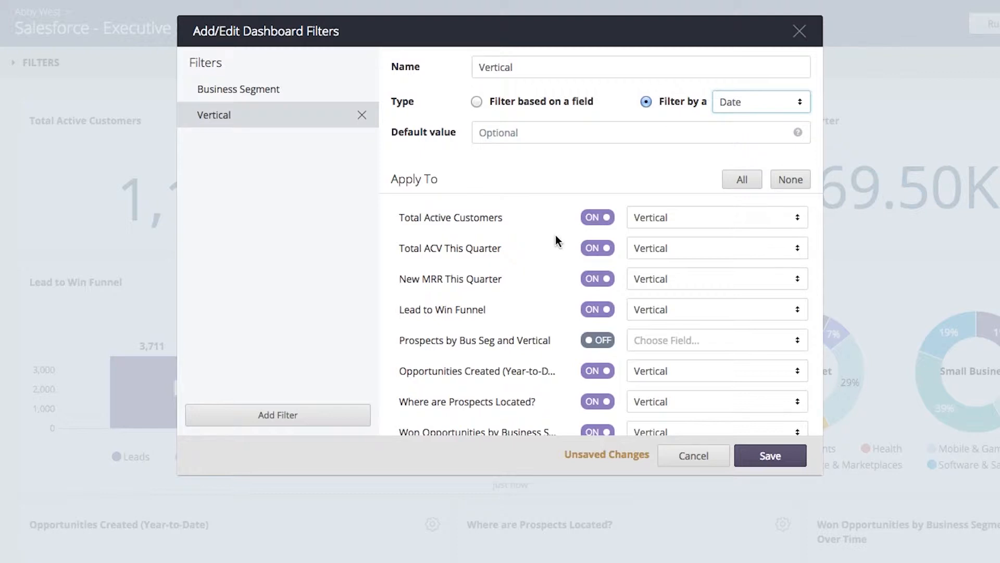
{"action": "left_click", "coordinate": [476, 102]}
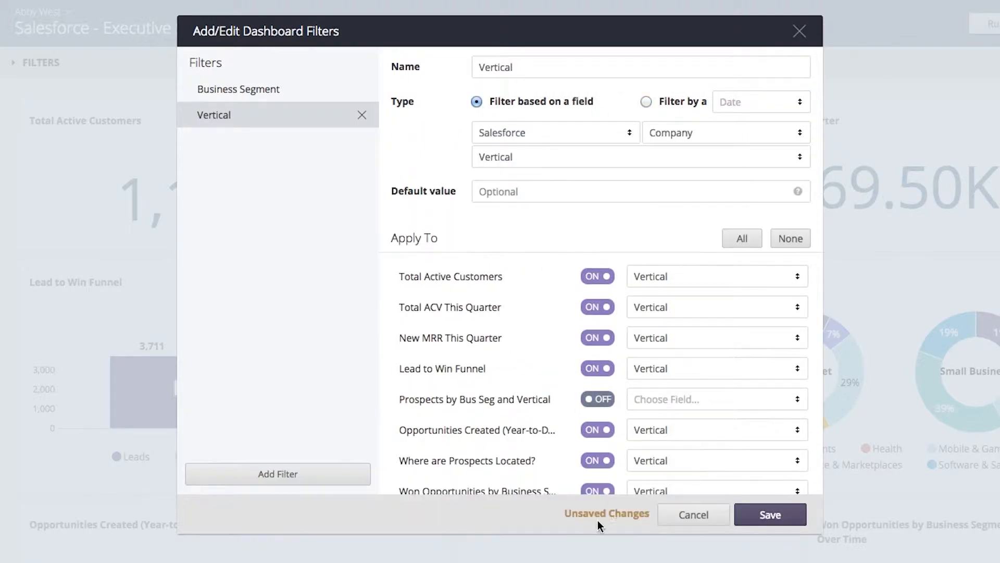
Step: Add a new untitled filter, then cancel the dashboard filters dialog
{"action": "left_click", "coordinate": [270, 474]}
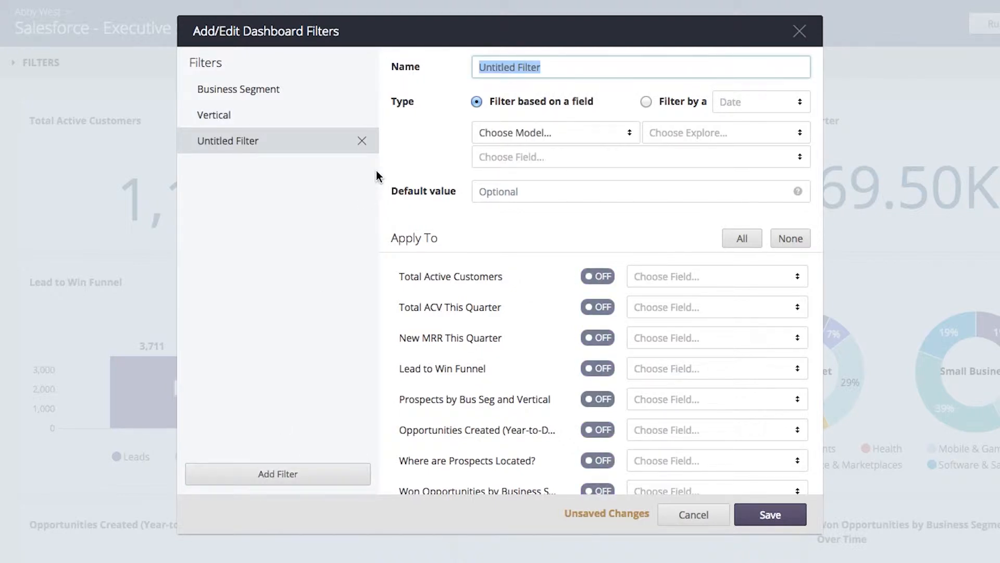
{"action": "left_click", "coordinate": [672, 518]}
{"action": "left_click", "coordinate": [638, 186]}
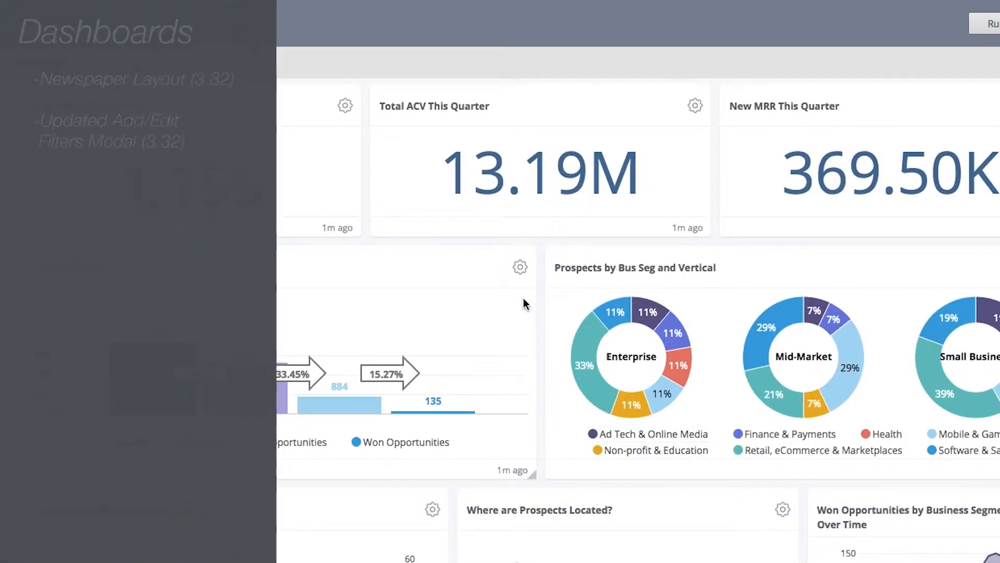
{"action": "left_click", "coordinate": [520, 267]}
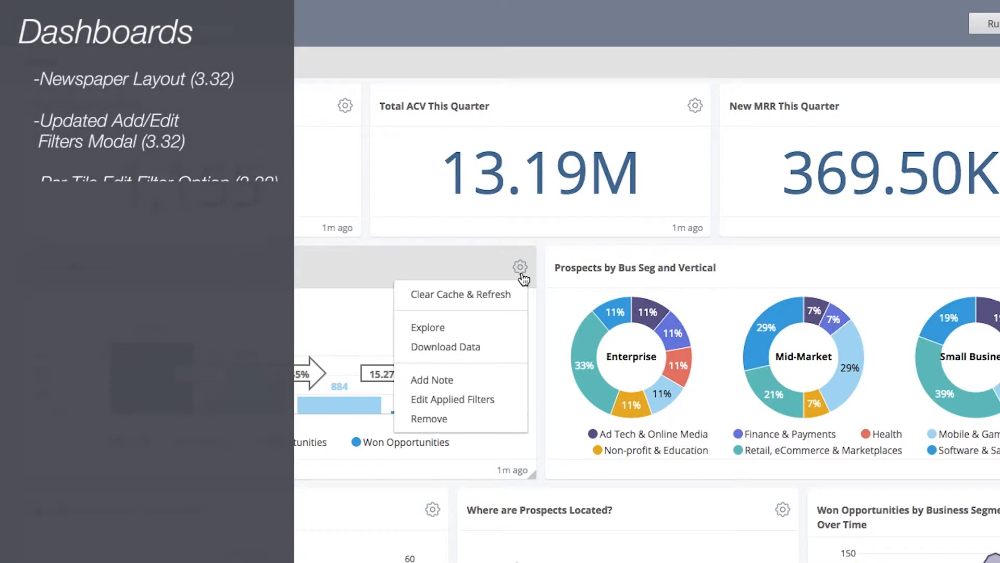
Step: Open the Lead to Win Funnel tile's applied filters, toggle the Vertical filter, and cancel
{"action": "left_click", "coordinate": [470, 399]}
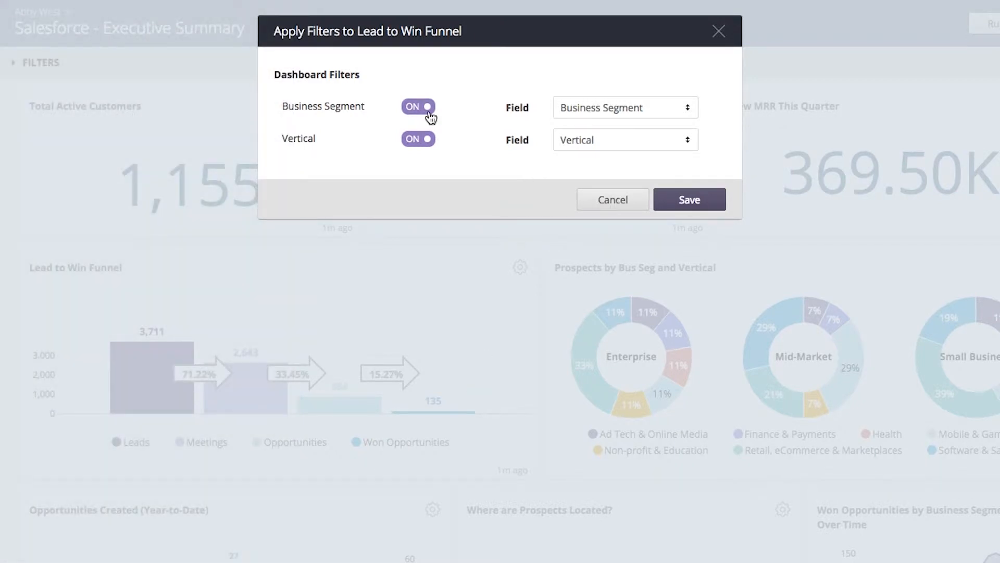
{"action": "left_click", "coordinate": [424, 148]}
{"action": "left_click", "coordinate": [424, 149]}
{"action": "left_click", "coordinate": [602, 202]}
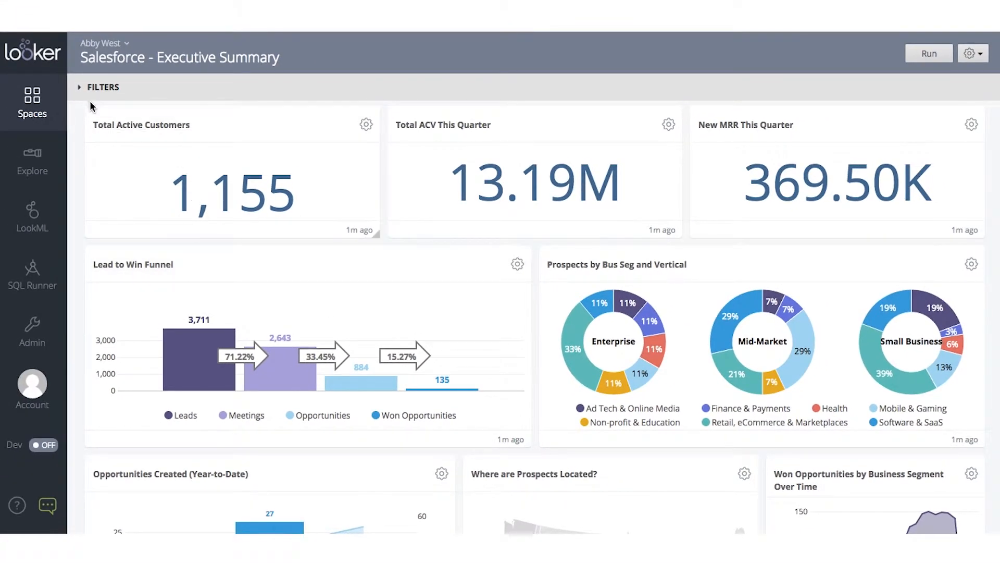
Step: Filter the dashboard by Vertical equal to Mobile & Gaming and run it
{"action": "left_click", "coordinate": [82, 87]}
{"action": "left_click", "coordinate": [312, 145]}
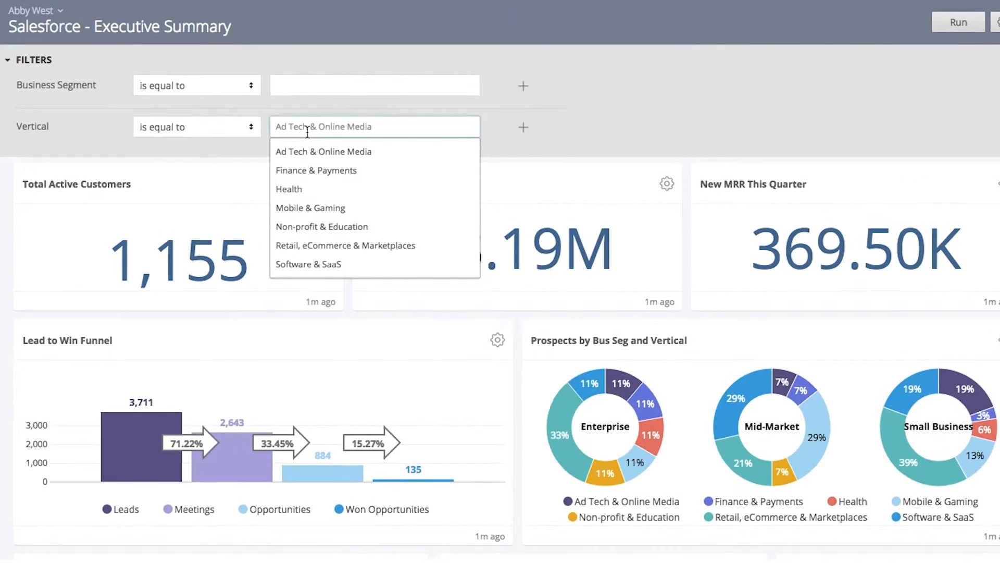
{"action": "left_click", "coordinate": [351, 220]}
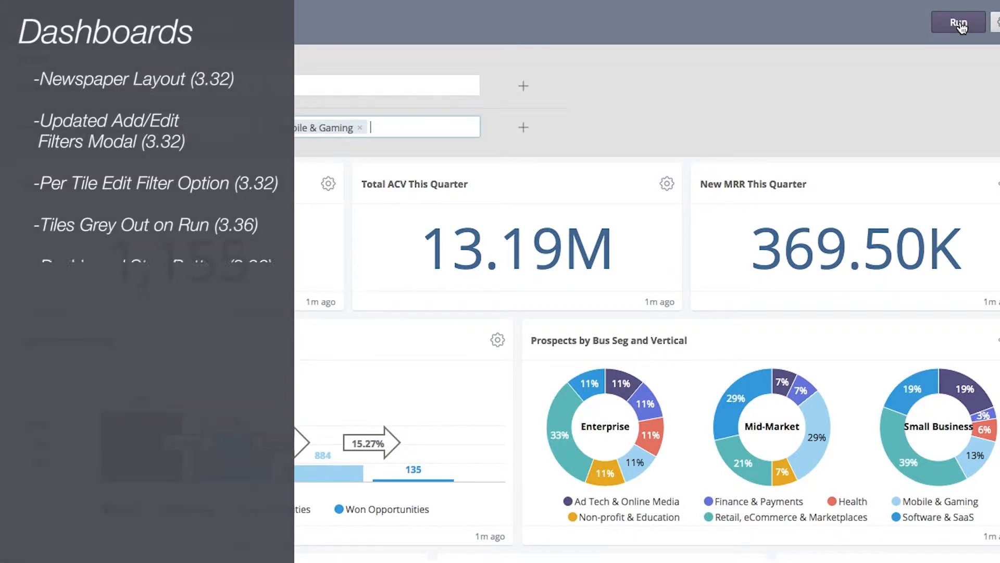
{"action": "left_click", "coordinate": [960, 23]}
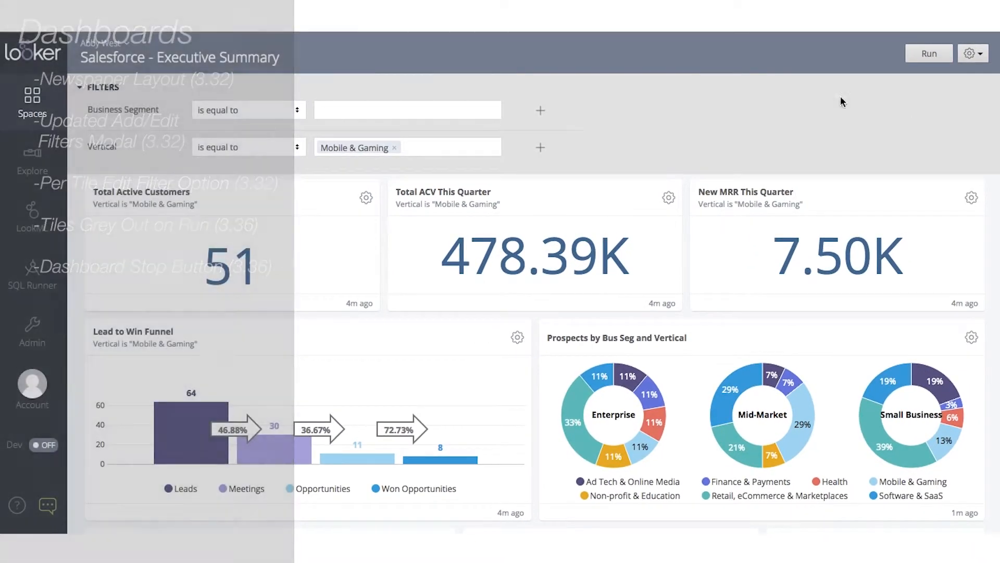
Step: Collapse the filters bar and scroll through the filtered dashboard tiles
{"action": "left_click", "coordinate": [103, 87]}
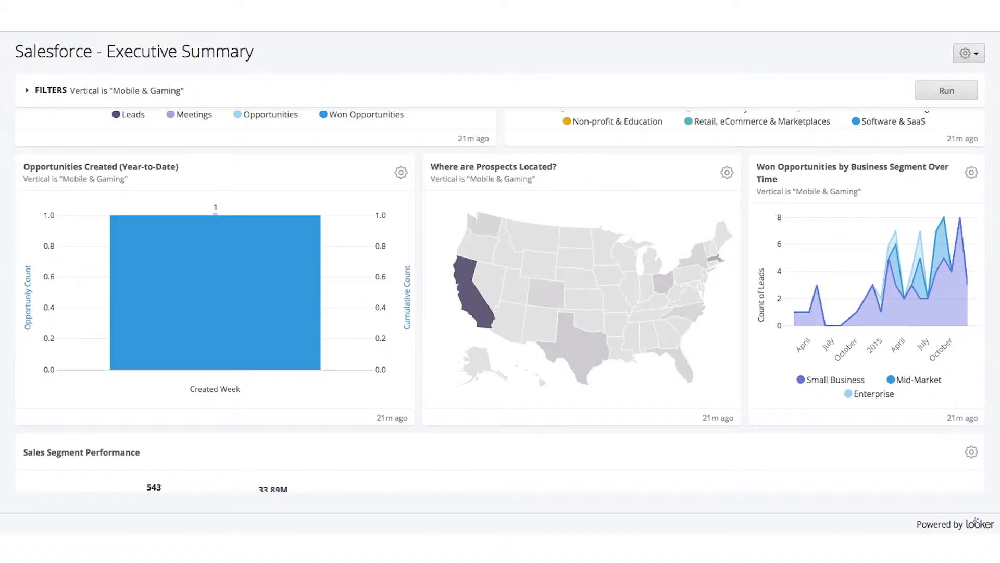
{"action": "mouse_move", "coordinate": [316, 237]}
{"action": "scroll", "coordinate": [555, 417], "scroll_direction": "down", "scroll_amount": 3}
{"action": "scroll", "coordinate": [555, 418], "scroll_direction": "up", "scroll_amount": 10}
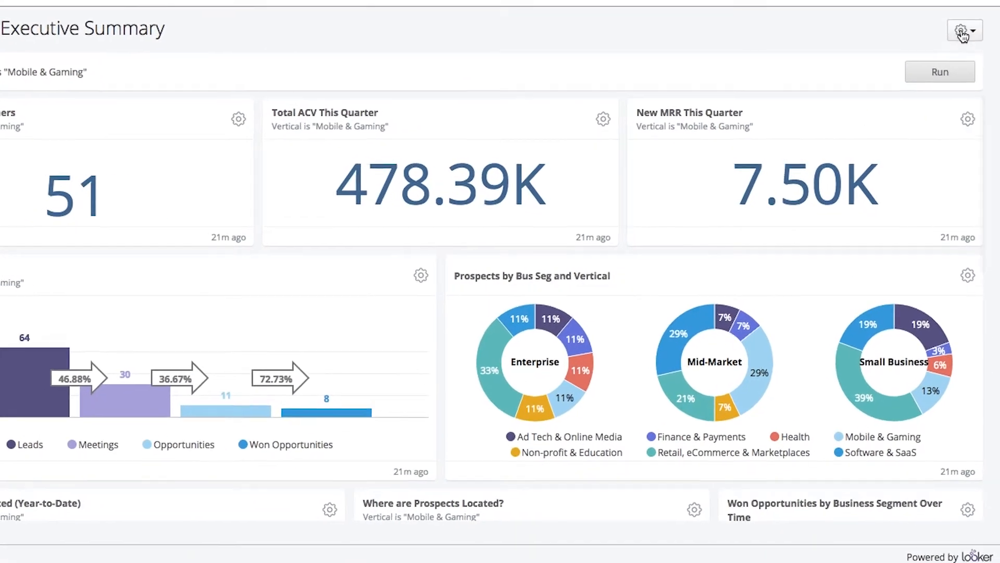
Step: Choose Download as PDF from the dashboard's settings menu
{"action": "left_click", "coordinate": [970, 43]}
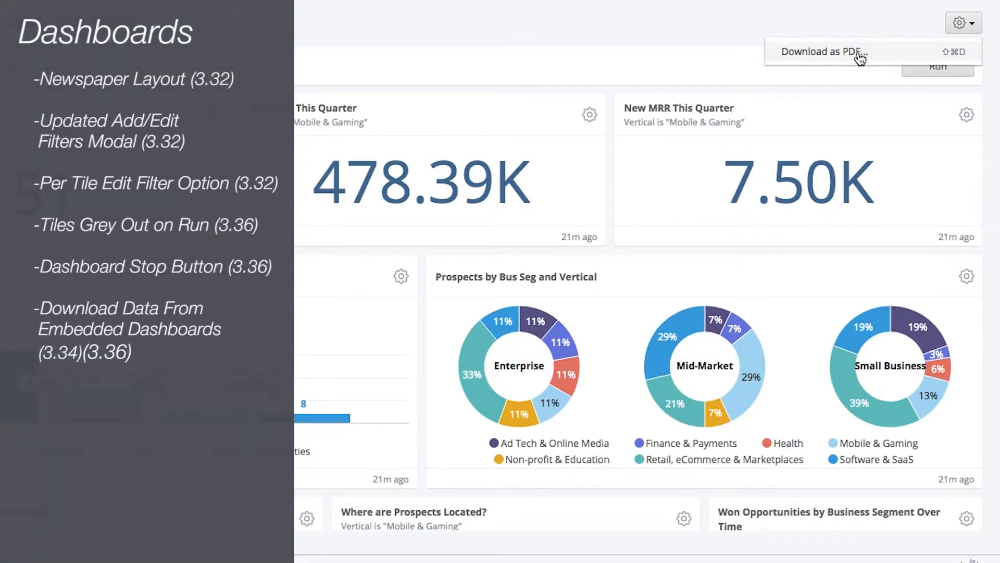
{"action": "left_click", "coordinate": [816, 31]}
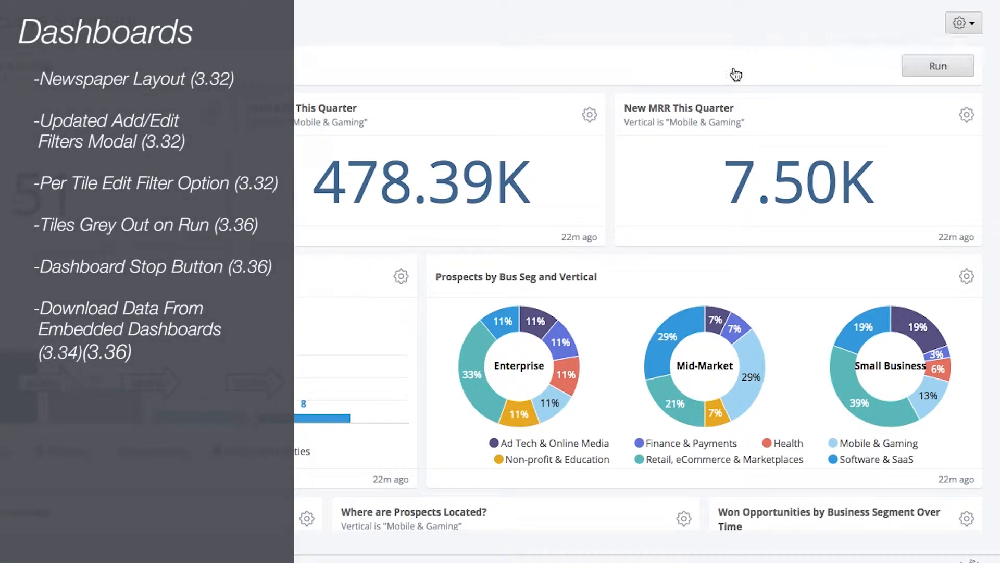
Step: Open the Total ACV This Quarter tile's data download dialog, then close it
{"action": "left_click", "coordinate": [588, 117]}
{"action": "left_click", "coordinate": [516, 161]}
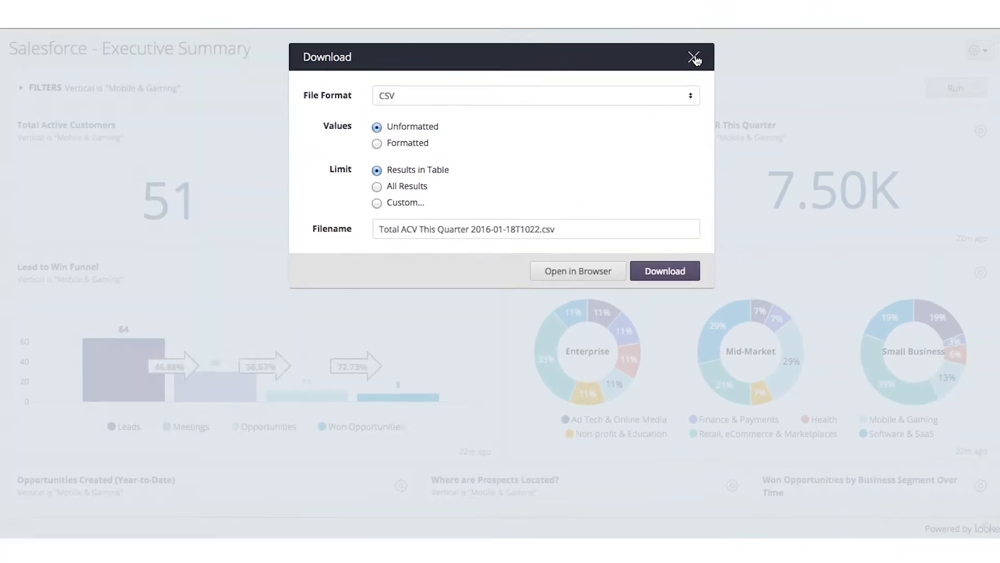
{"action": "left_click", "coordinate": [734, 31]}
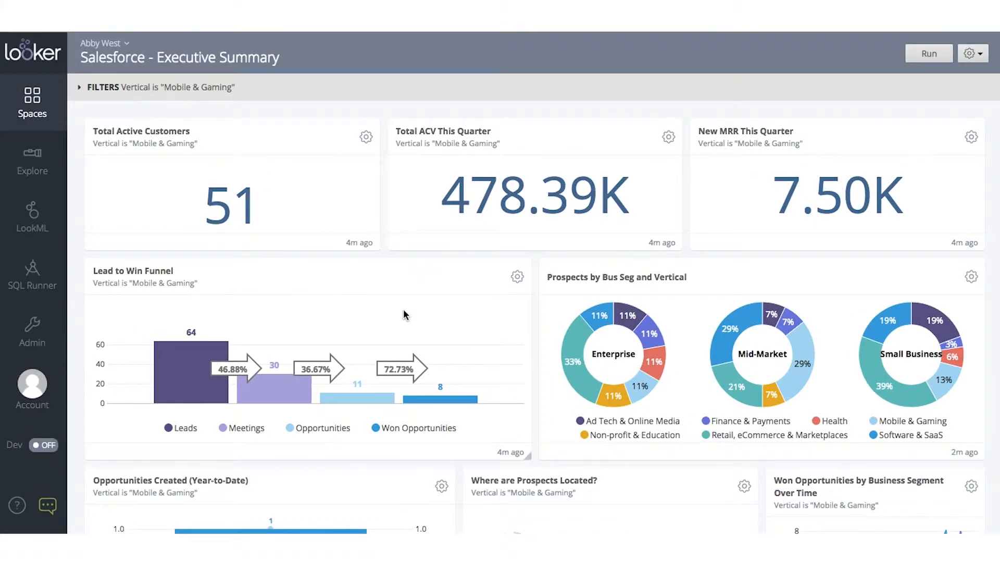
Step: Open the Won Opportunities by Business Segment Over Time tile in Explore
{"action": "scroll", "coordinate": [404, 313], "scroll_direction": "down", "scroll_amount": 8}
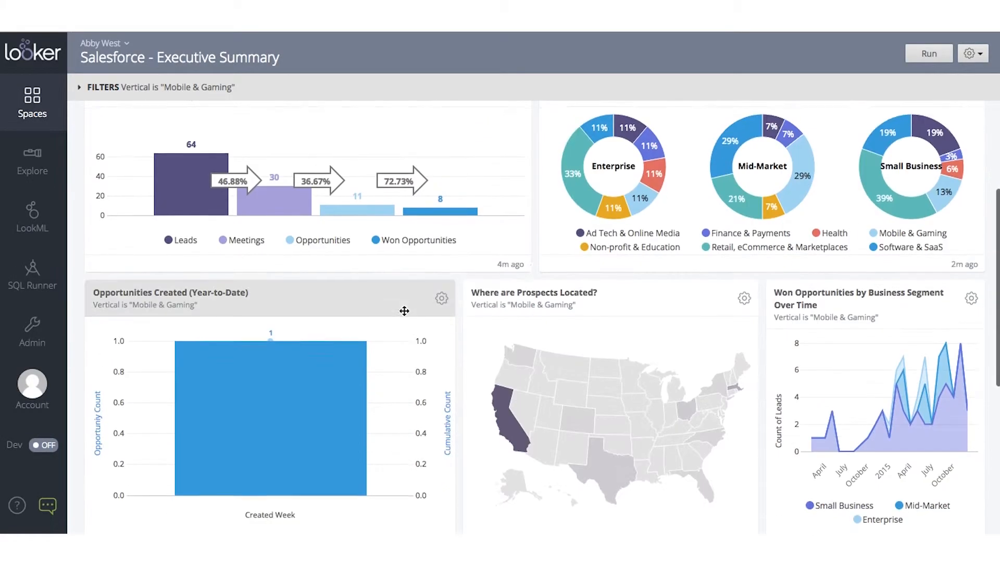
{"action": "scroll", "coordinate": [405, 312], "scroll_direction": "down", "scroll_amount": 1}
{"action": "scroll", "coordinate": [404, 312], "scroll_direction": "up", "scroll_amount": 4}
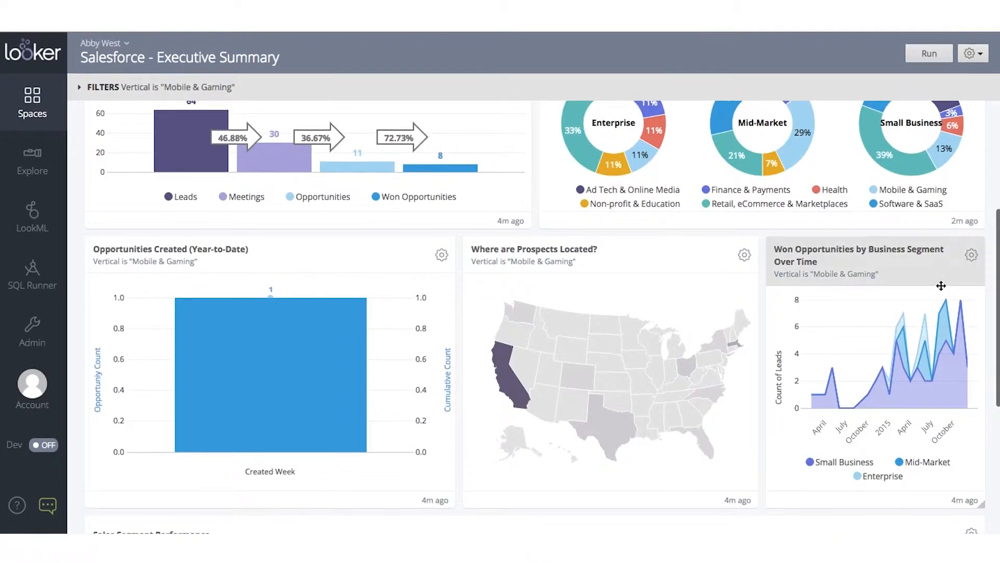
{"action": "left_click", "coordinate": [971, 255]}
{"action": "left_click", "coordinate": [908, 308]}
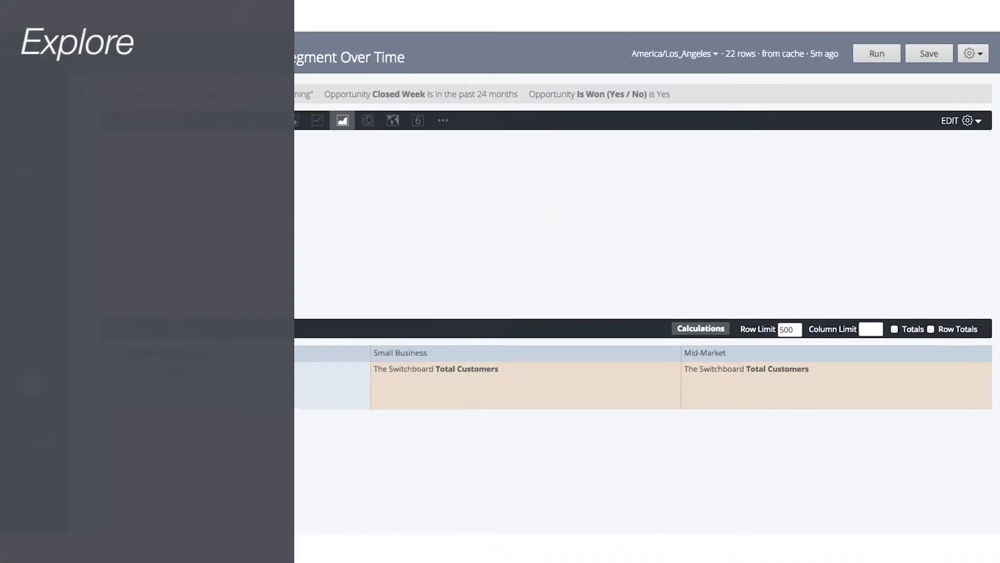
Step: Change the visualization's chart color palette to Mixed Dark in the Style settings
{"action": "left_click", "coordinate": [967, 120]}
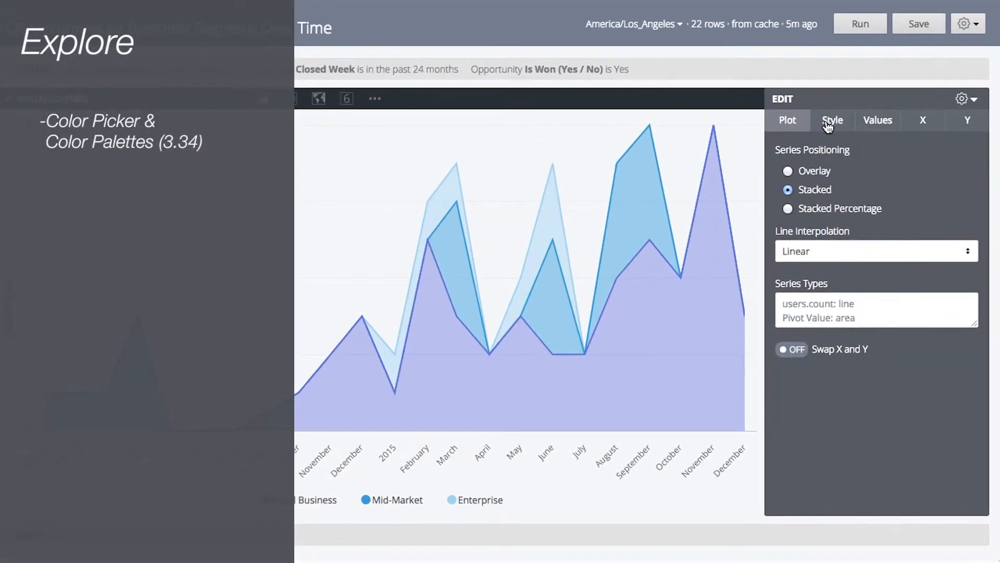
{"action": "left_click", "coordinate": [828, 125]}
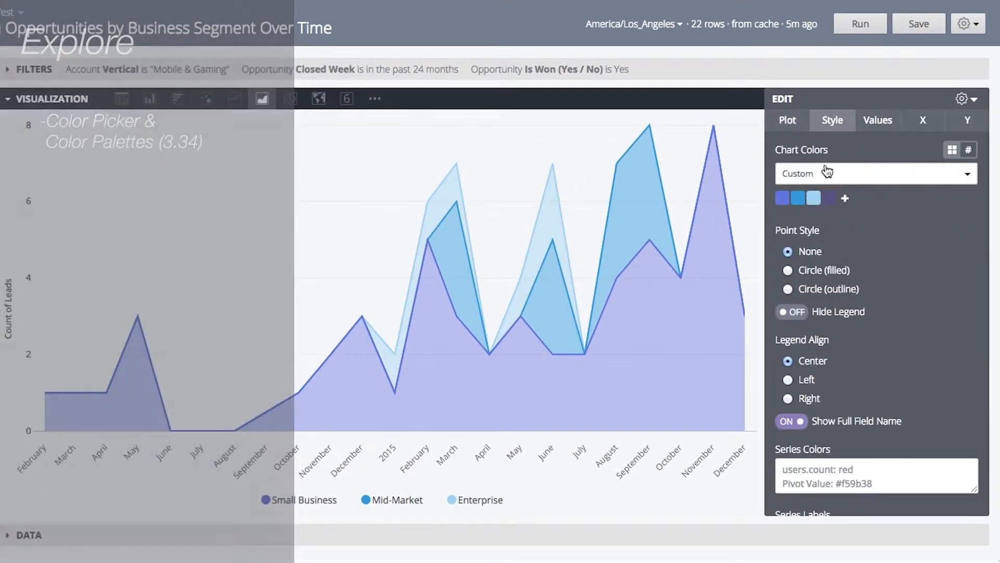
{"action": "left_click", "coordinate": [970, 177]}
{"action": "scroll", "coordinate": [902, 264], "scroll_direction": "down", "scroll_amount": 2}
{"action": "left_click", "coordinate": [958, 229]}
{"action": "left_click", "coordinate": [968, 172]}
{"action": "left_click", "coordinate": [922, 209]}
{"action": "scroll", "coordinate": [968, 163], "scroll_direction": "down", "scroll_amount": 1}
{"action": "left_click", "coordinate": [967, 163]}
{"action": "scroll", "coordinate": [833, 281], "scroll_direction": "down", "scroll_amount": 3}
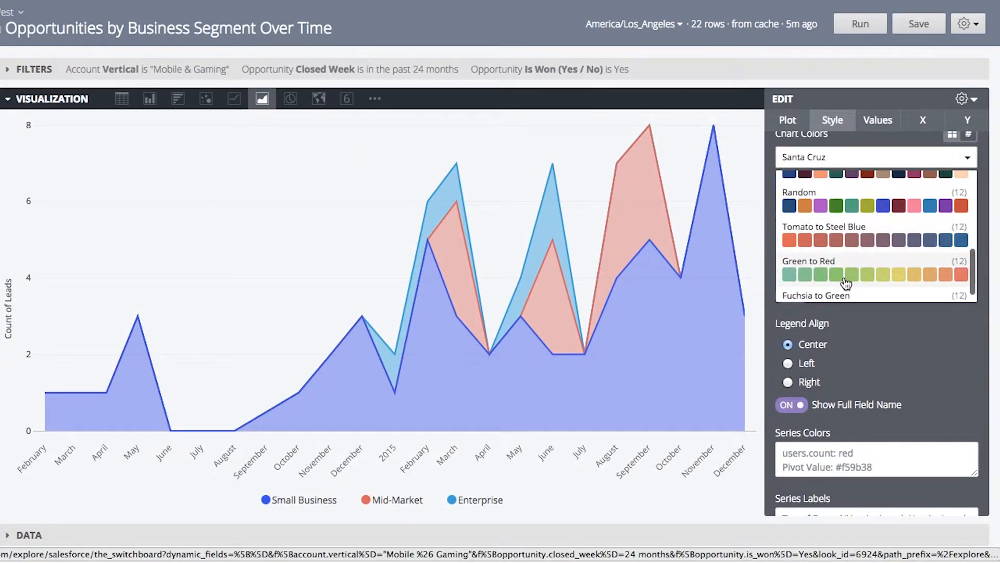
{"action": "scroll", "coordinate": [853, 255], "scroll_direction": "down", "scroll_amount": 3}
{"action": "left_click", "coordinate": [850, 254]}
{"action": "left_click", "coordinate": [833, 155]}
{"action": "left_click", "coordinate": [820, 250]}
{"action": "scroll", "coordinate": [854, 268], "scroll_direction": "down", "scroll_amount": 1}
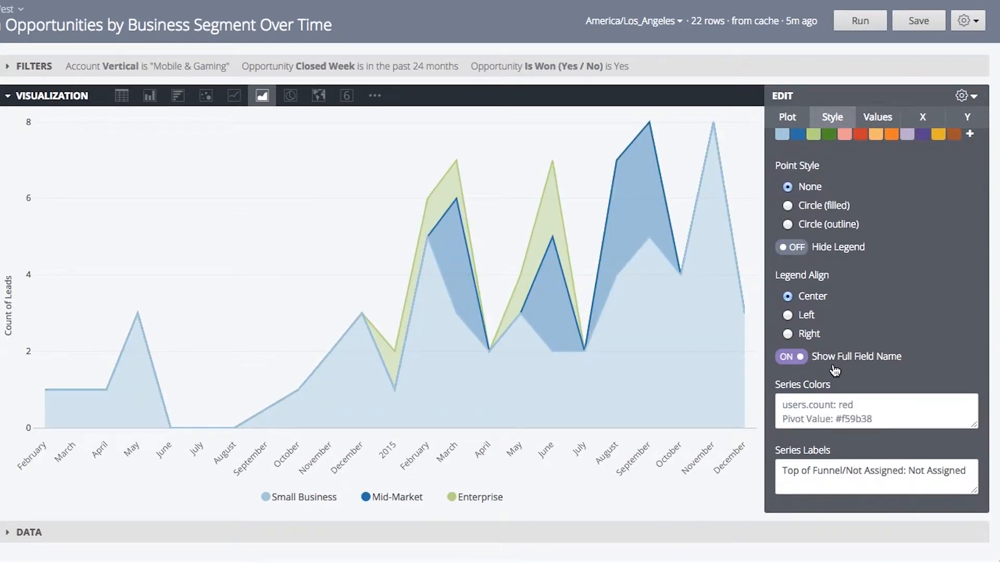
Step: Change the first chart color swatch to #131e24 using the color picker
{"action": "scroll", "coordinate": [835, 371], "scroll_direction": "up", "scroll_amount": 2}
{"action": "left_click", "coordinate": [783, 198]}
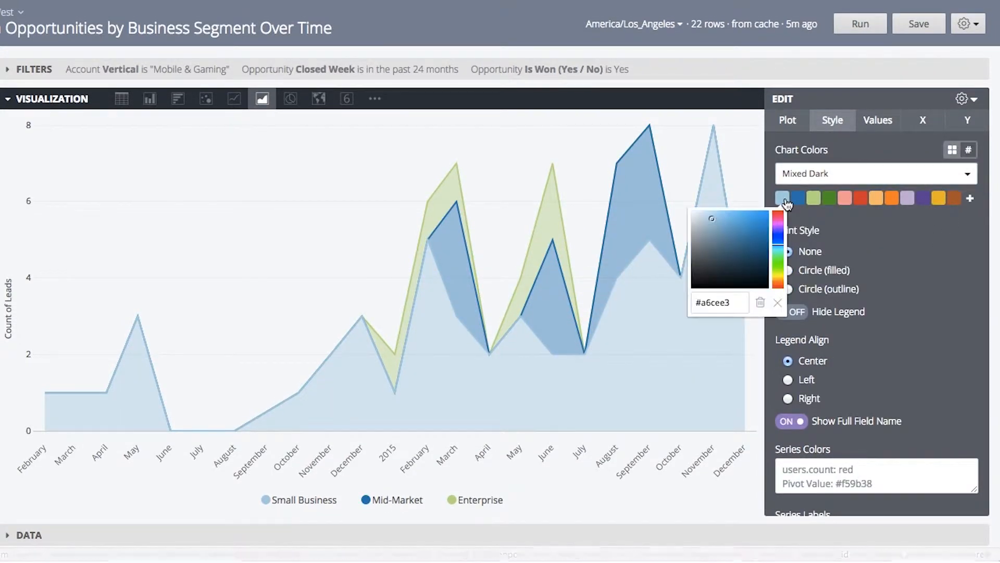
{"action": "left_click", "coordinate": [759, 232]}
{"action": "left_click_drag", "start_coordinate": [745, 269], "coordinate": [728, 278]}
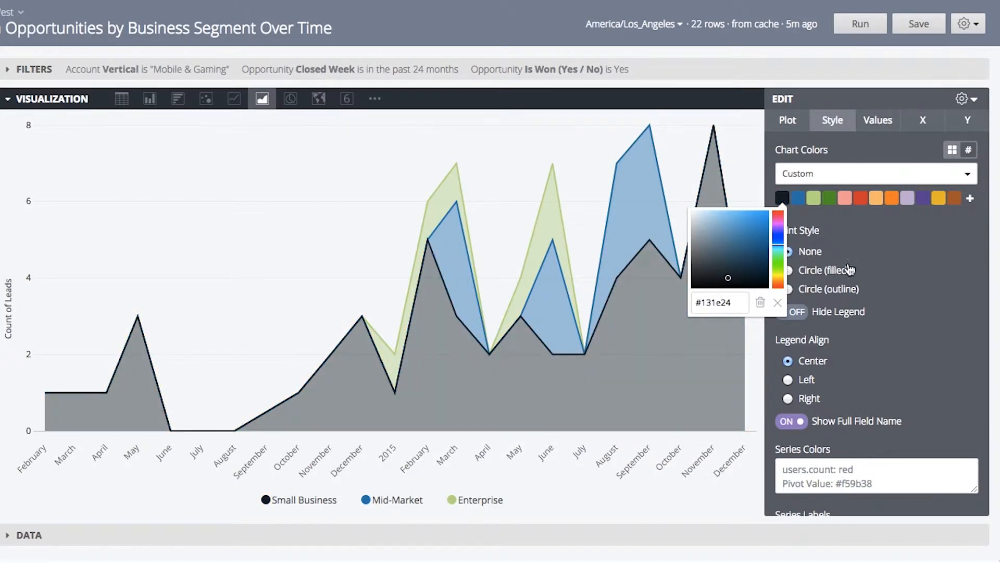
Step: Delete the first two swatches from the custom chart color palette
{"action": "left_click", "coordinate": [870, 262]}
{"action": "left_click", "coordinate": [782, 200]}
{"action": "left_click", "coordinate": [760, 302]}
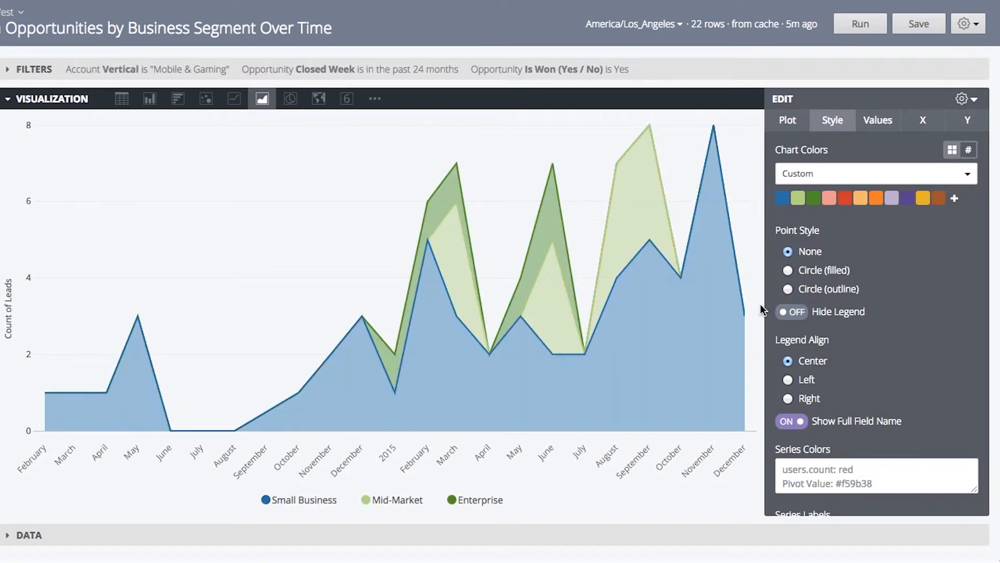
{"action": "left_click", "coordinate": [789, 201]}
{"action": "triple_click", "coordinate": [726, 307]}
{"action": "key", "text": "BackSpace"}
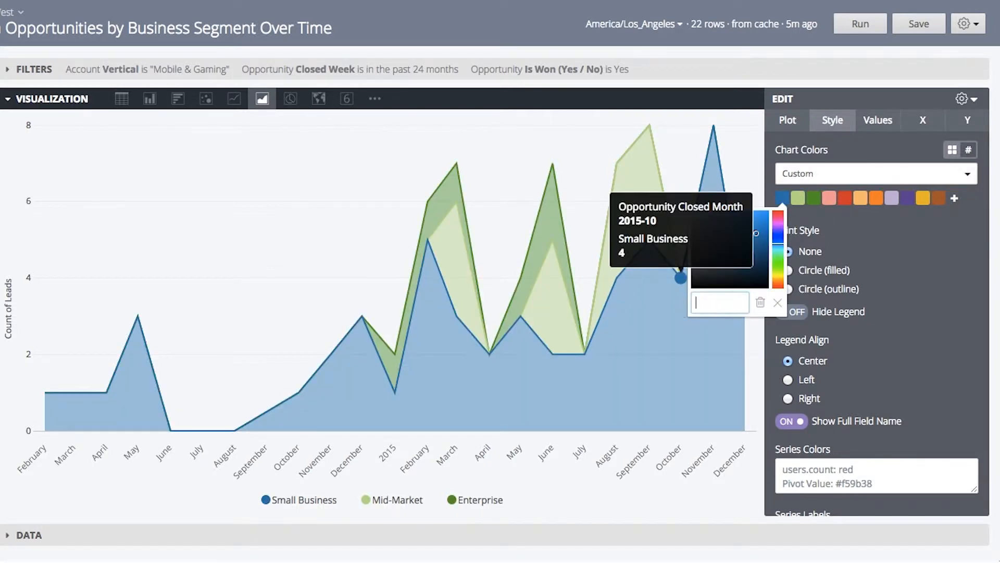
{"action": "left_click", "coordinate": [941, 271]}
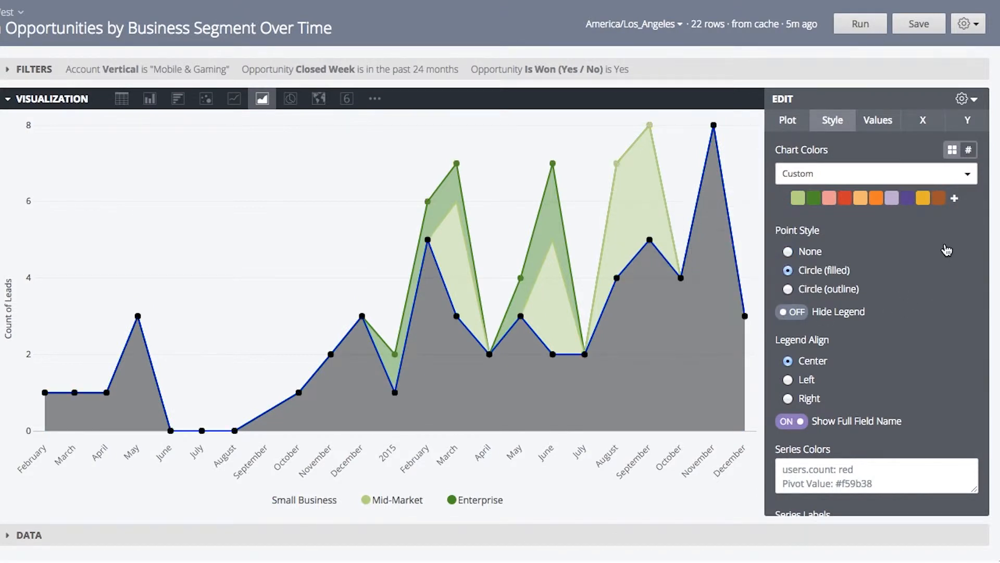
Step: View the chart colors as a list of hex codes, then return to the swatch view
{"action": "left_click", "coordinate": [959, 150]}
{"action": "double_click", "coordinate": [893, 167]}
{"action": "triple_click", "coordinate": [876, 176]}
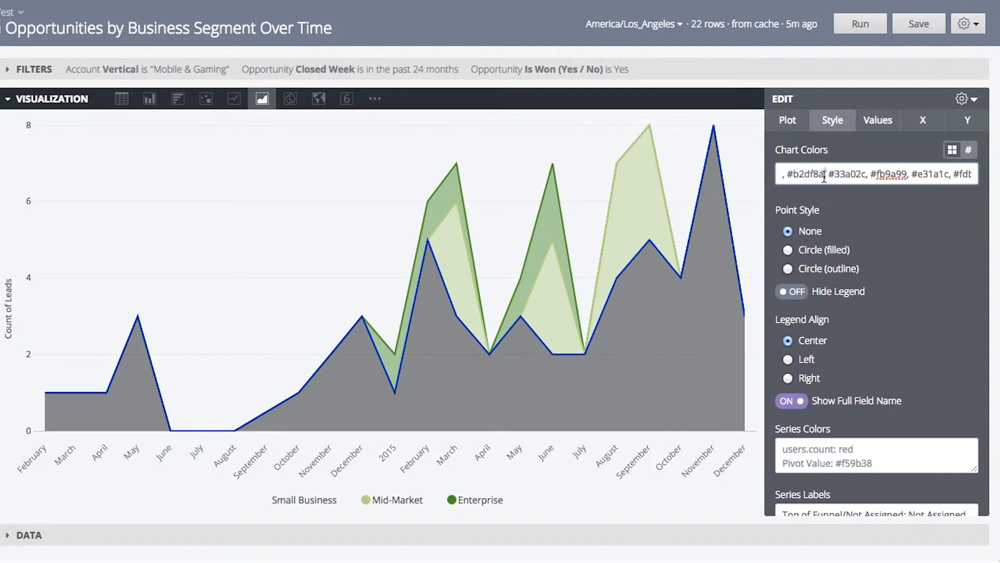
{"action": "triple_click", "coordinate": [824, 175]}
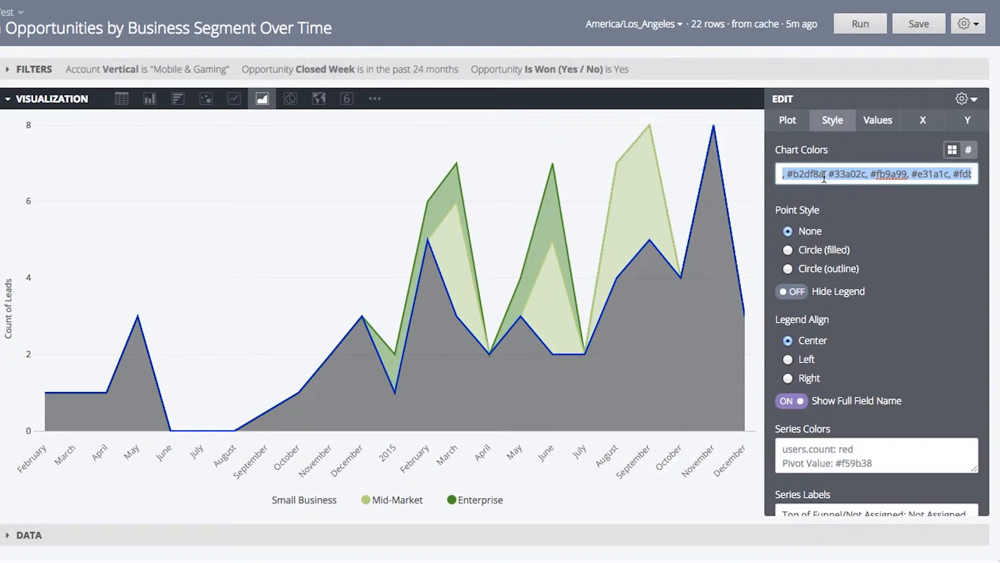
{"action": "left_click", "coordinate": [951, 152]}
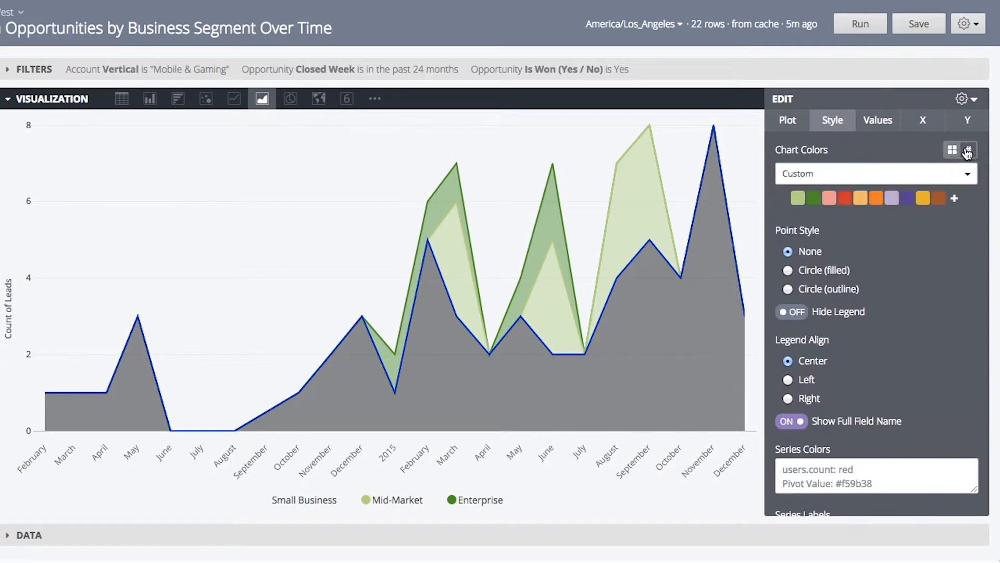
Step: Switch the chart color palette to Santa Cruz
{"action": "left_click", "coordinate": [966, 175]}
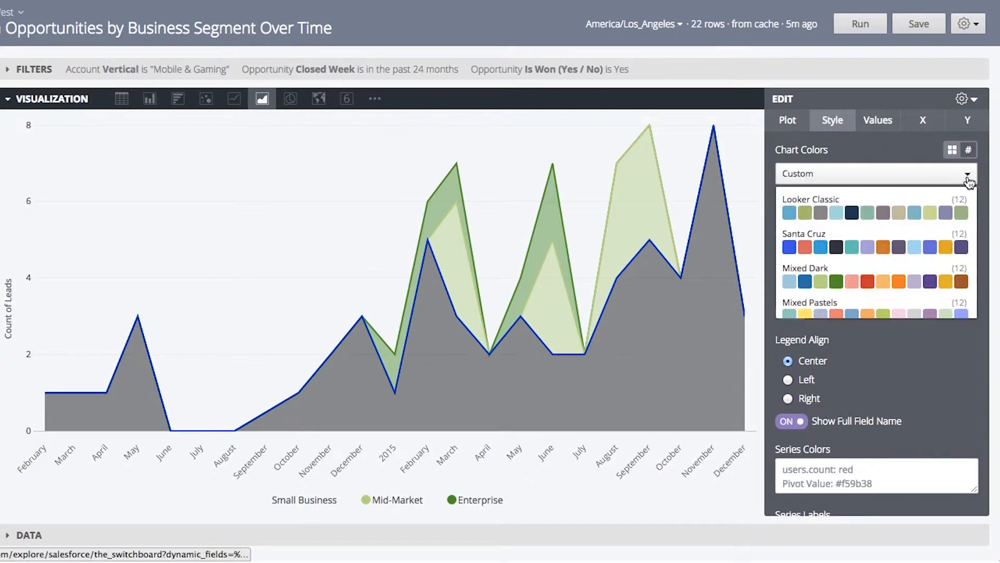
{"action": "left_click", "coordinate": [846, 246]}
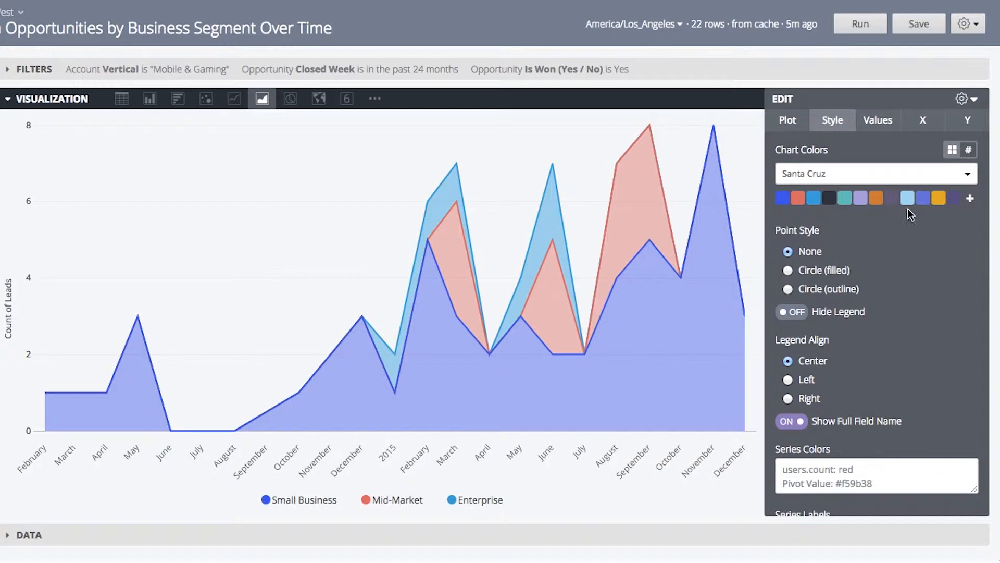
Step: Set the X axis scale type to Ordinal
{"action": "left_click", "coordinate": [793, 122]}
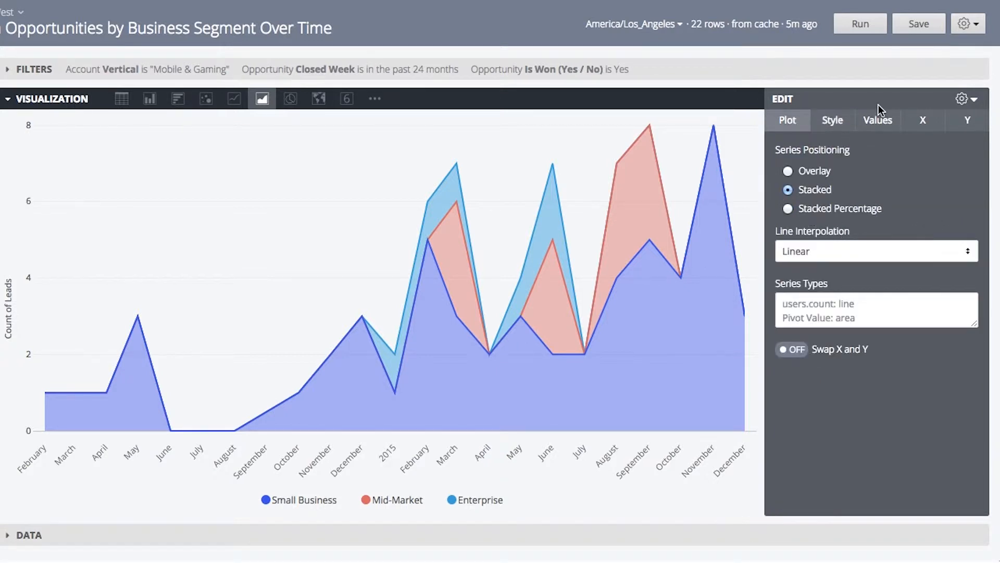
{"action": "left_click", "coordinate": [879, 122]}
{"action": "left_click", "coordinate": [918, 118]}
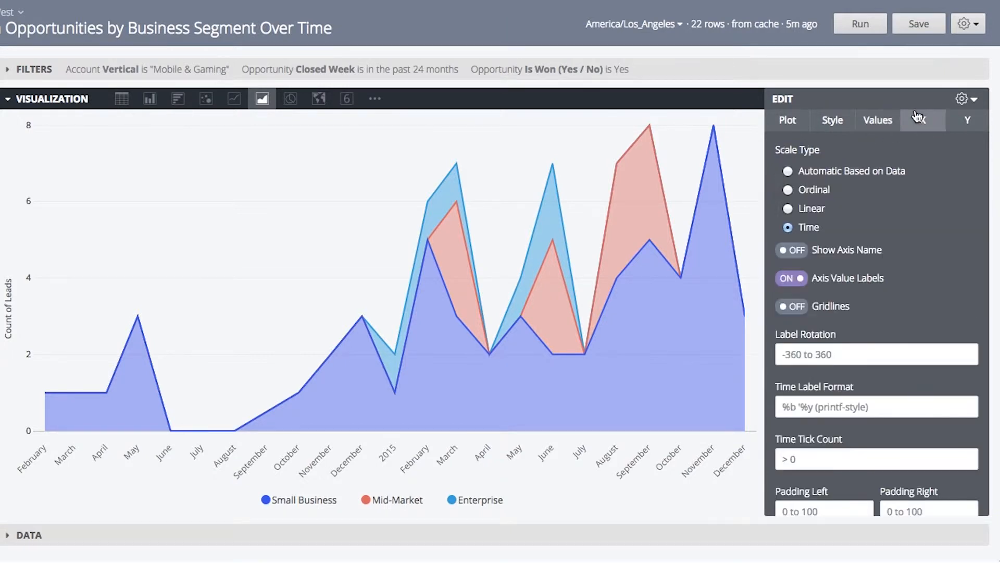
{"action": "left_click", "coordinate": [788, 191]}
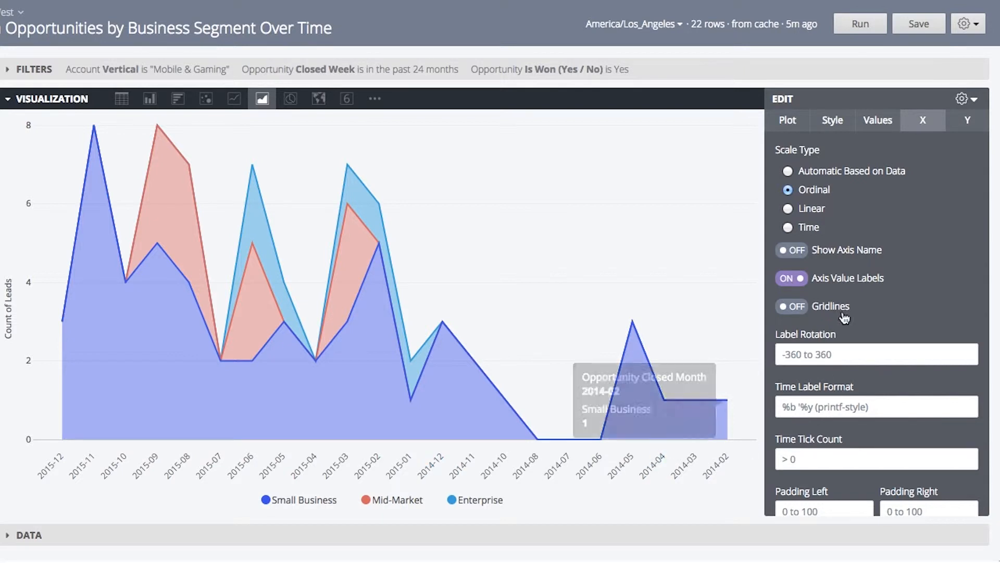
{"action": "left_click", "coordinate": [788, 228]}
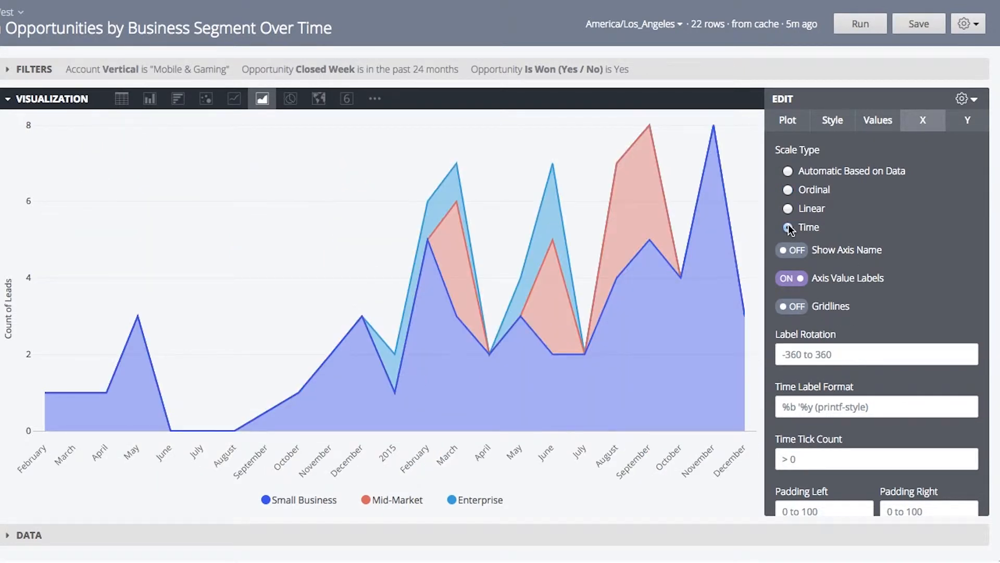
{"action": "left_click", "coordinate": [787, 190]}
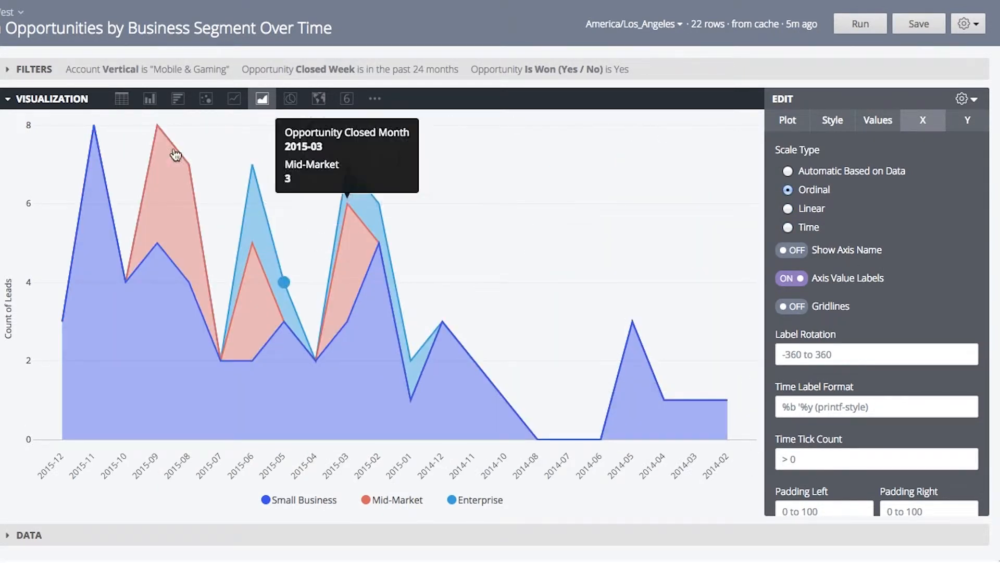
Step: Expand the Data results table beneath the visualization
{"action": "left_click", "coordinate": [20, 93]}
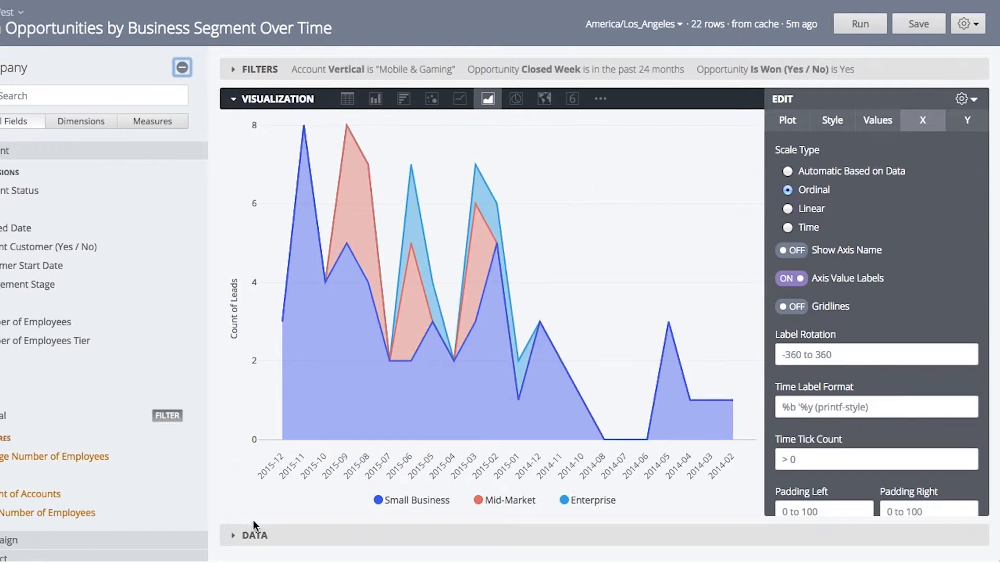
{"action": "left_click", "coordinate": [249, 535]}
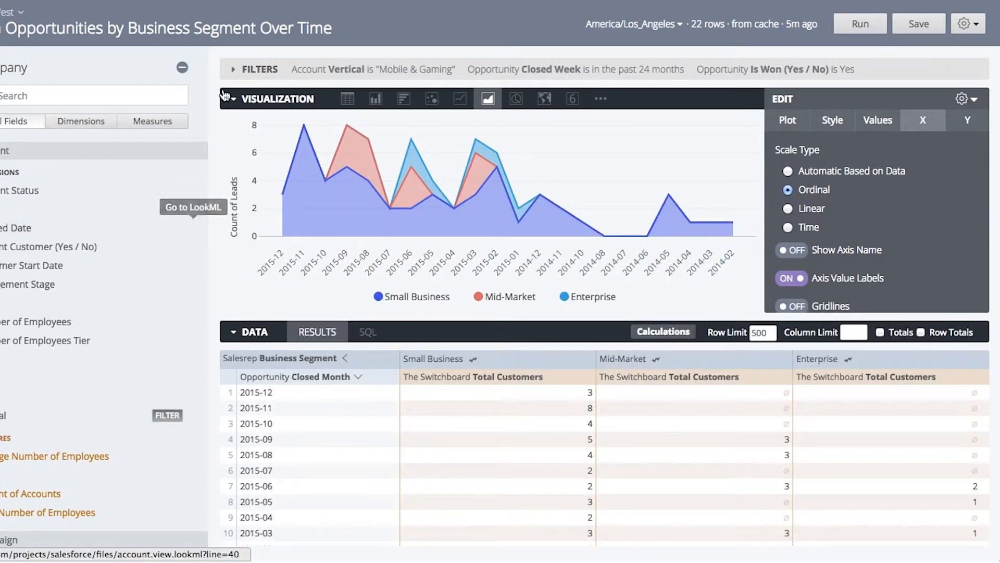
{"action": "left_click", "coordinate": [183, 68]}
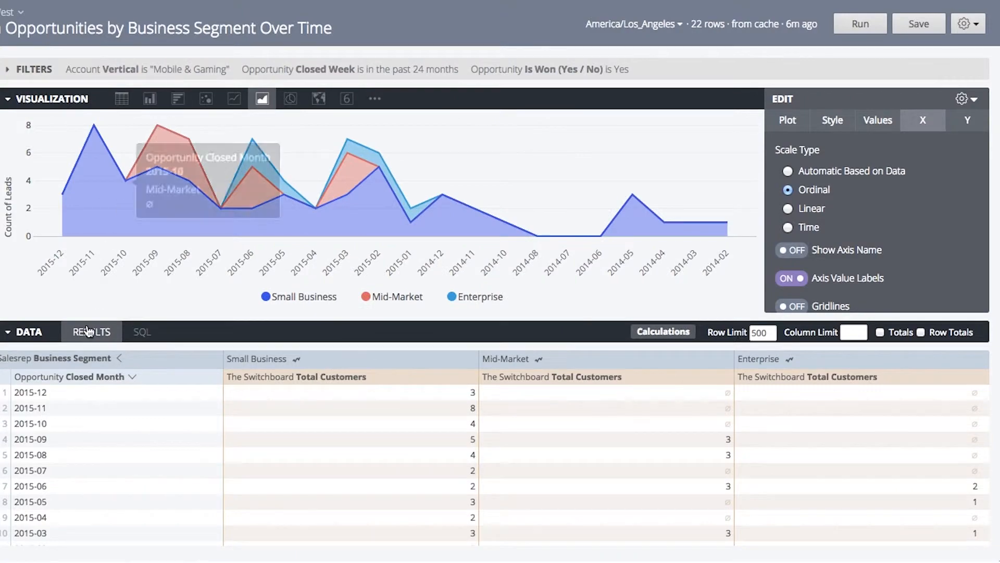
{"action": "left_click", "coordinate": [7, 333]}
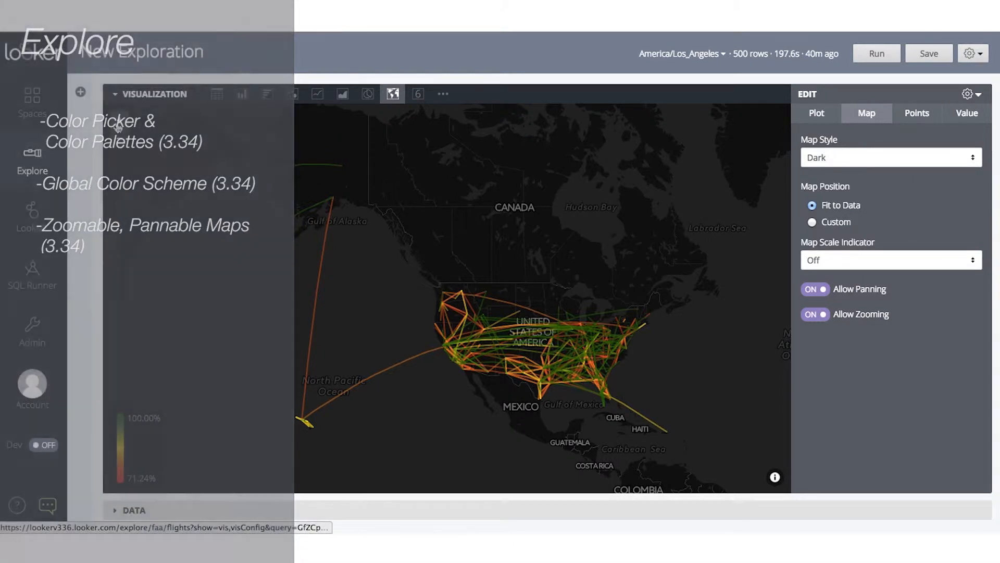
Step: Zoom and pan the flights map around southern California and Las Vegas
{"action": "left_click", "coordinate": [117, 124]}
{"action": "left_click", "coordinate": [117, 124]}
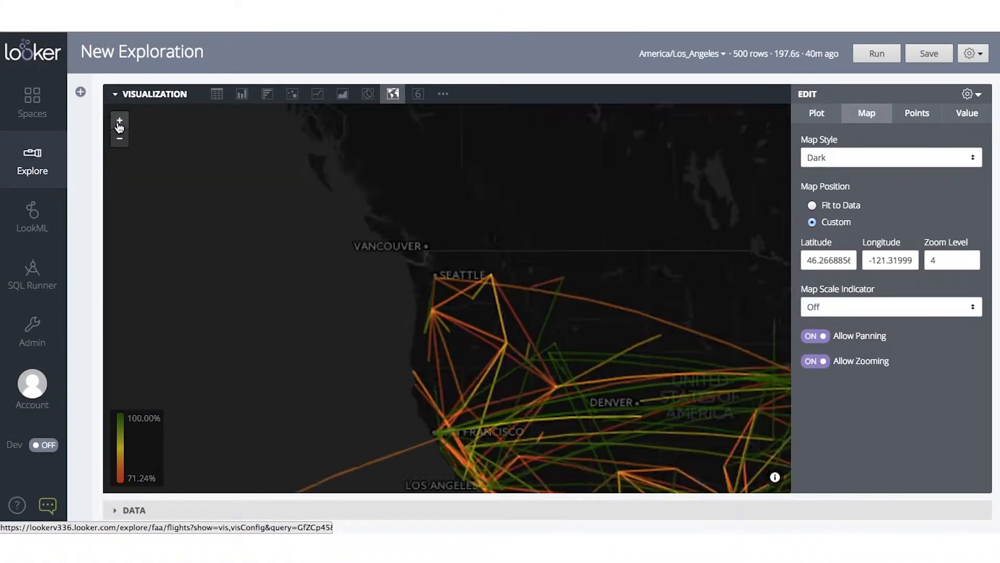
{"action": "left_click_drag", "start_coordinate": [471, 403], "coordinate": [363, 225]}
{"action": "left_click", "coordinate": [119, 120]}
{"action": "left_click_drag", "start_coordinate": [368, 328], "coordinate": [467, 210]}
{"action": "left_click", "coordinate": [121, 121]}
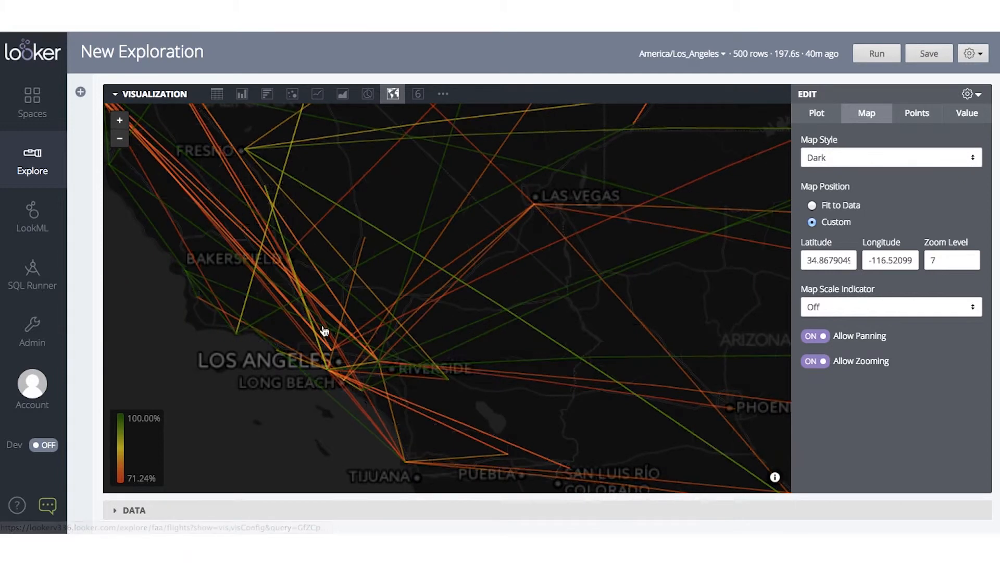
{"action": "left_click_drag", "start_coordinate": [280, 265], "coordinate": [418, 346]}
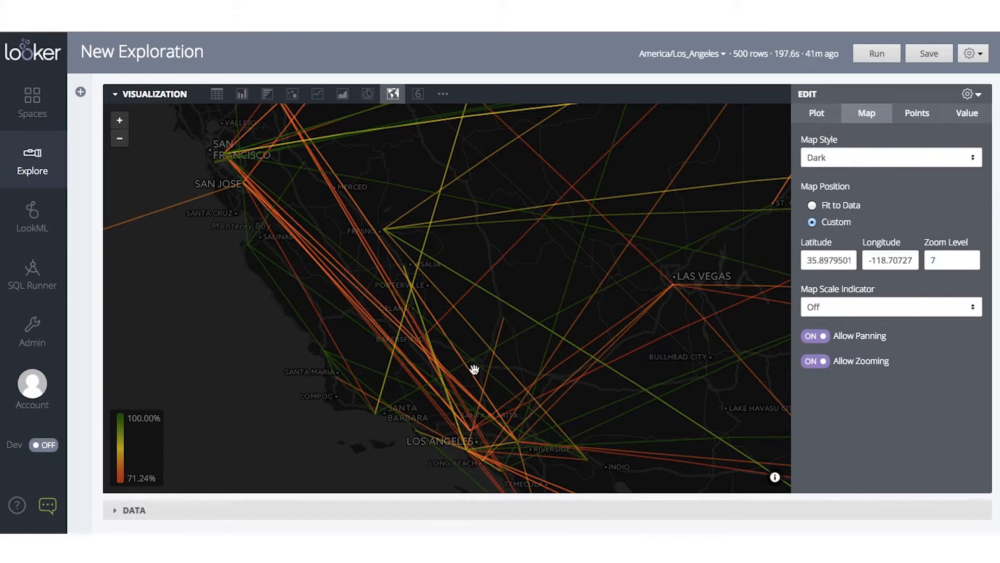
{"action": "left_click_drag", "start_coordinate": [575, 309], "coordinate": [386, 319]}
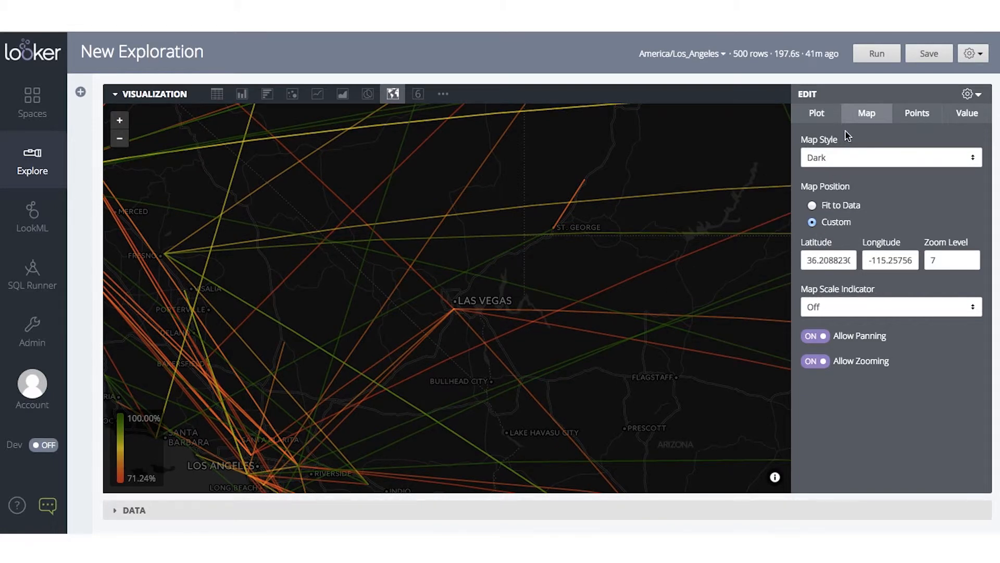
Step: Reset the map position to Fit to Data and review the map settings sections
{"action": "left_click", "coordinate": [811, 205]}
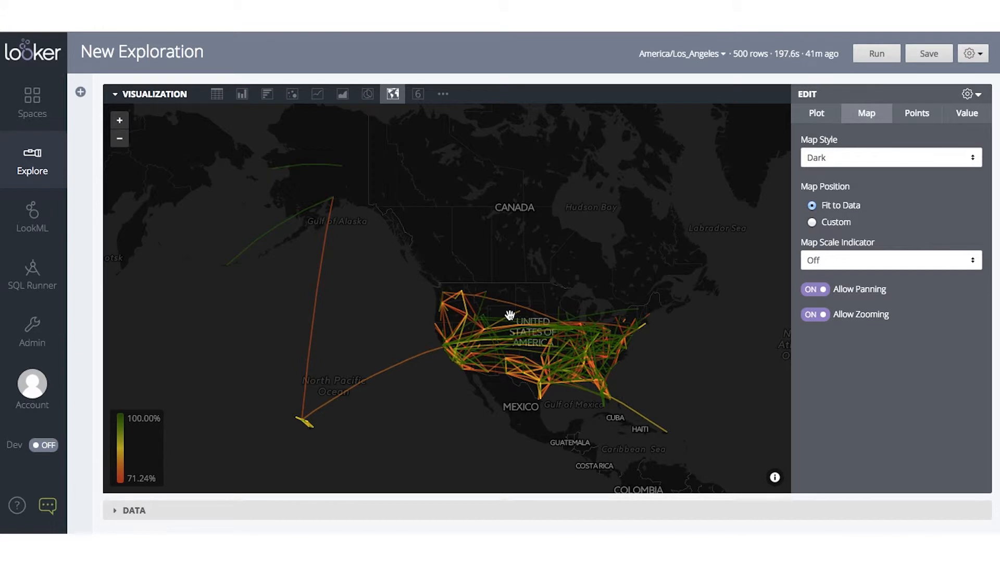
{"action": "left_click", "coordinate": [828, 117]}
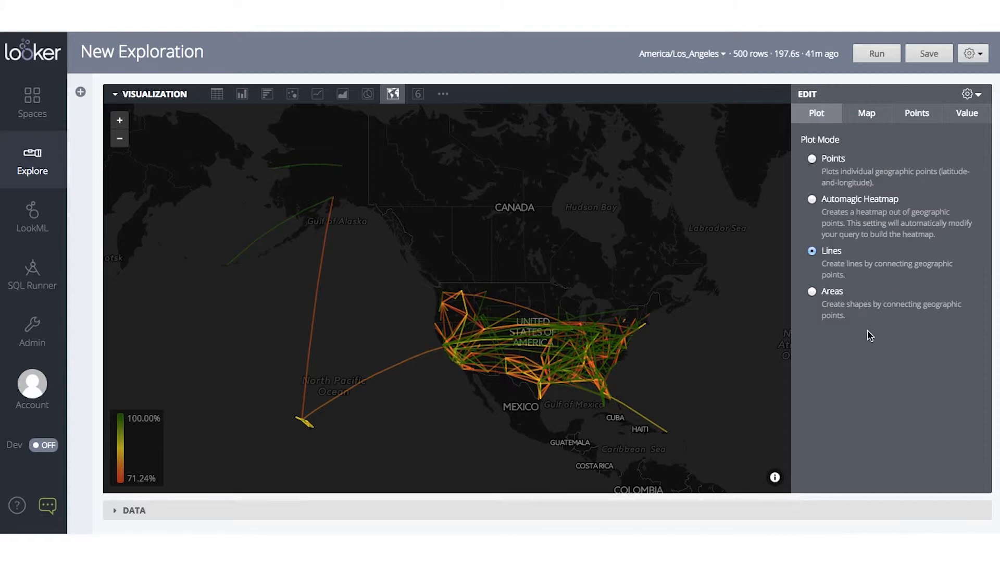
{"action": "left_click", "coordinate": [953, 116]}
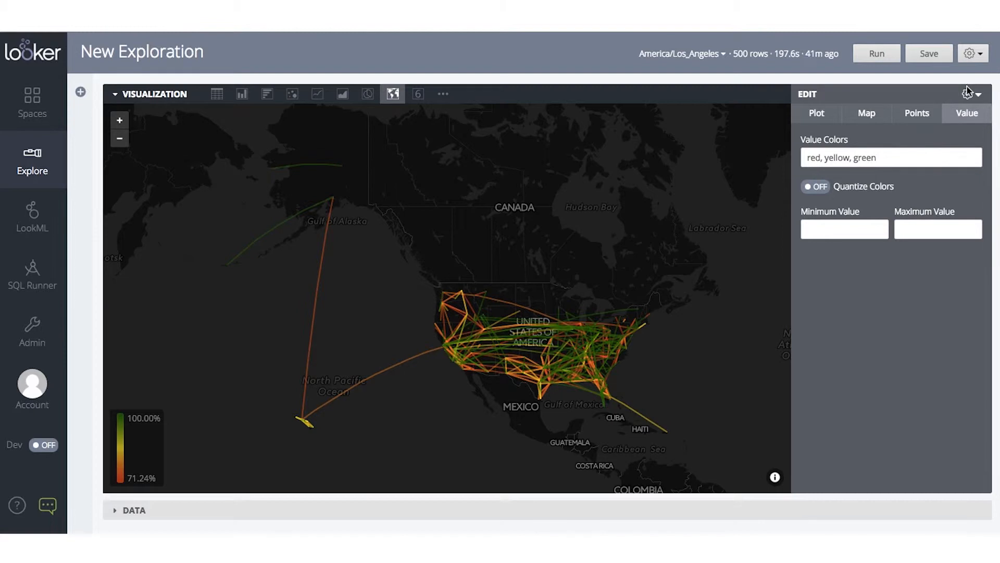
{"action": "left_click", "coordinate": [919, 114]}
{"action": "left_click", "coordinate": [871, 113]}
{"action": "left_click", "coordinate": [823, 113]}
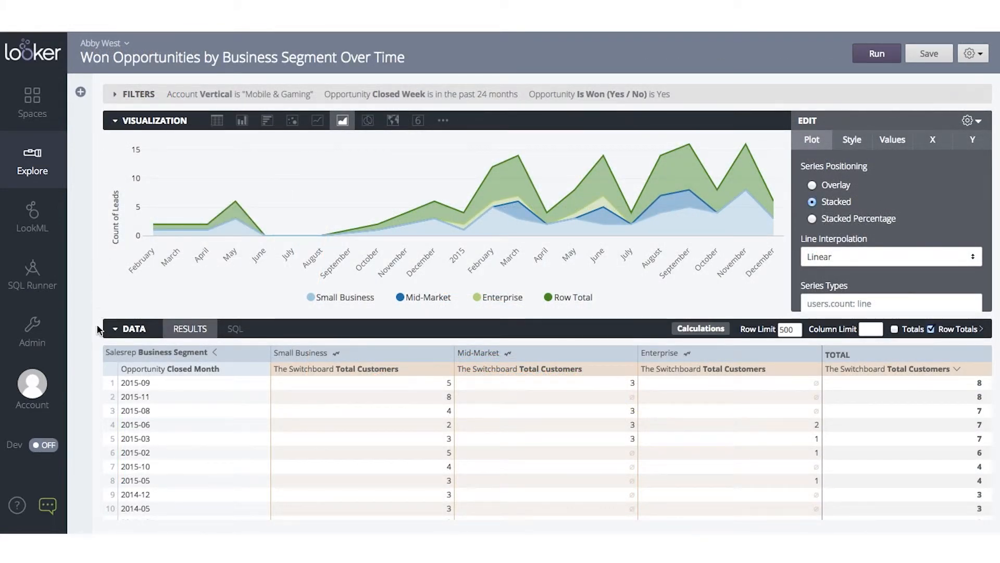
Step: Sort the results table by the row Total column in ascending order
{"action": "left_click", "coordinate": [951, 367]}
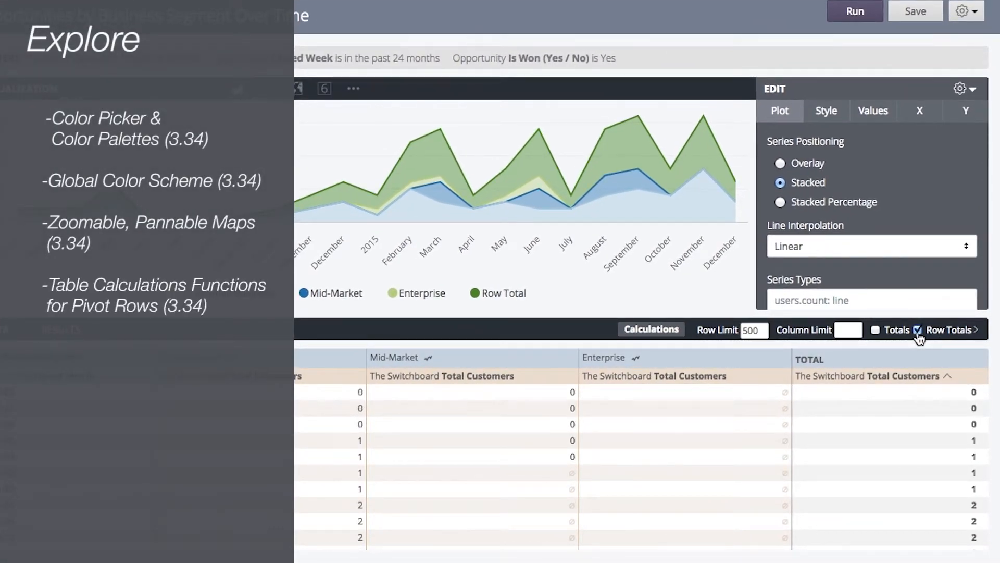
{"action": "left_click", "coordinate": [971, 379]}
{"action": "left_click", "coordinate": [887, 382]}
{"action": "left_click", "coordinate": [878, 386]}
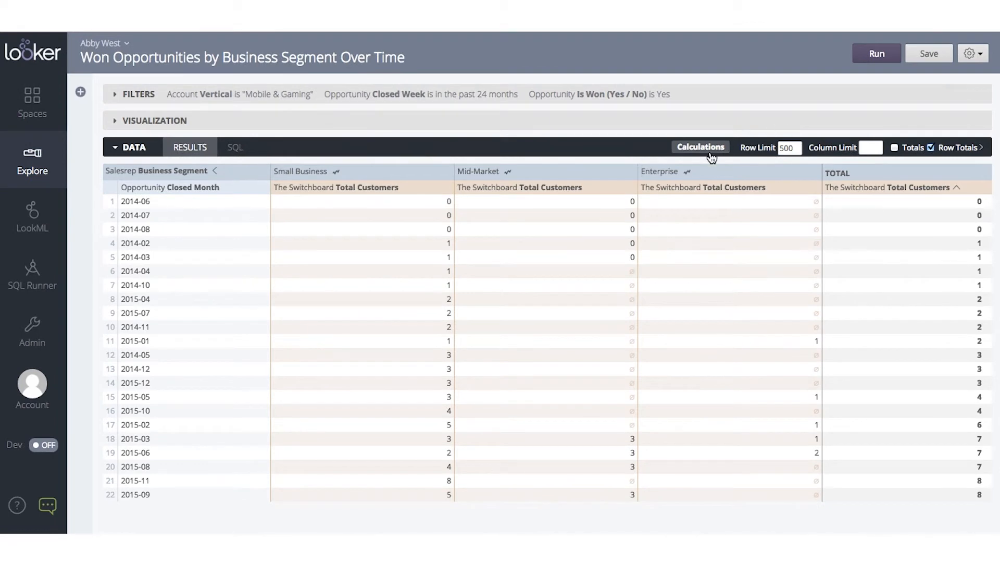
Step: Open Table Calculations and browse the available functions list, then cancel the dialog
{"action": "left_click", "coordinate": [709, 152]}
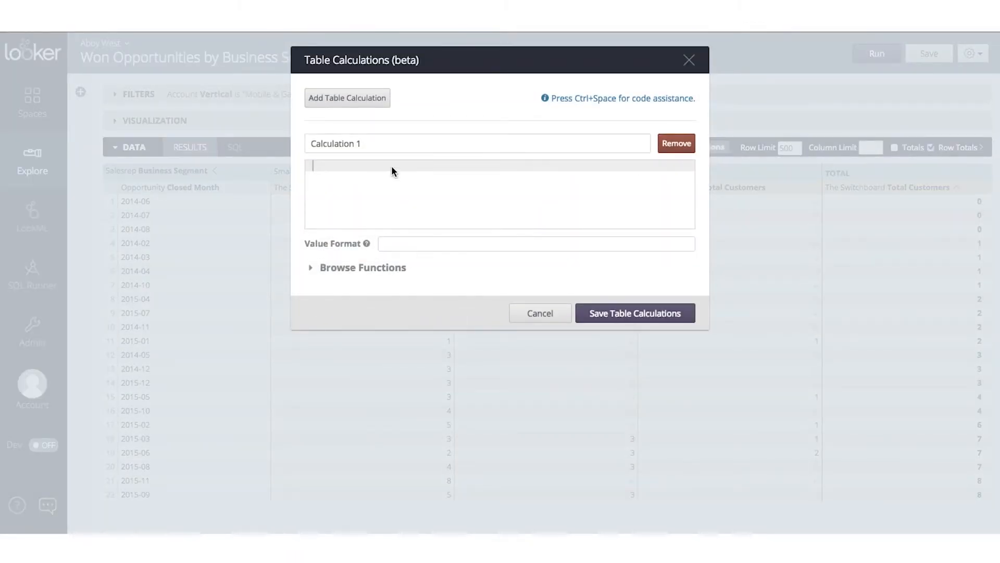
{"action": "left_click", "coordinate": [326, 268]}
{"action": "scroll", "coordinate": [383, 329], "scroll_direction": "down", "scroll_amount": 10}
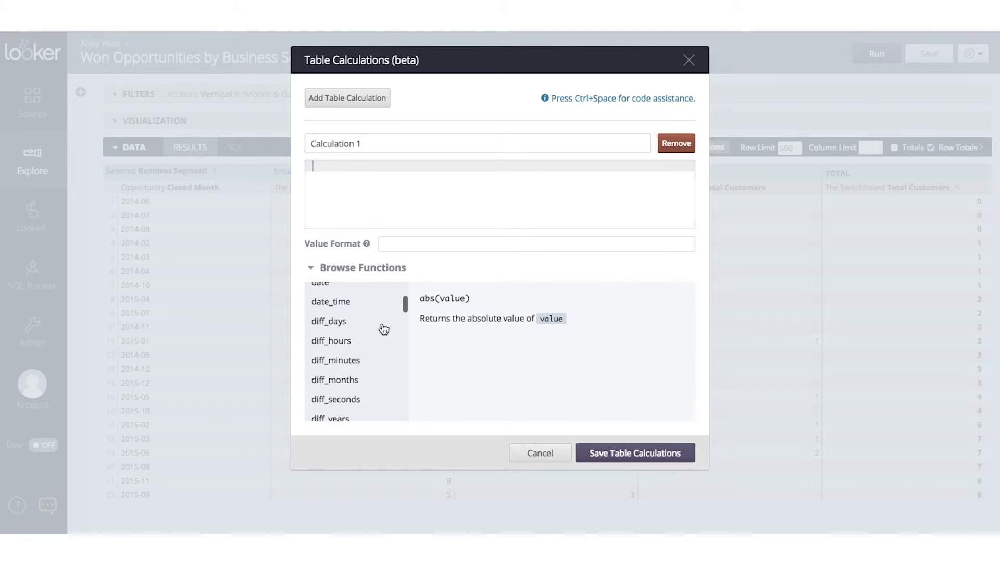
{"action": "scroll", "coordinate": [383, 329], "scroll_direction": "down", "scroll_amount": 15}
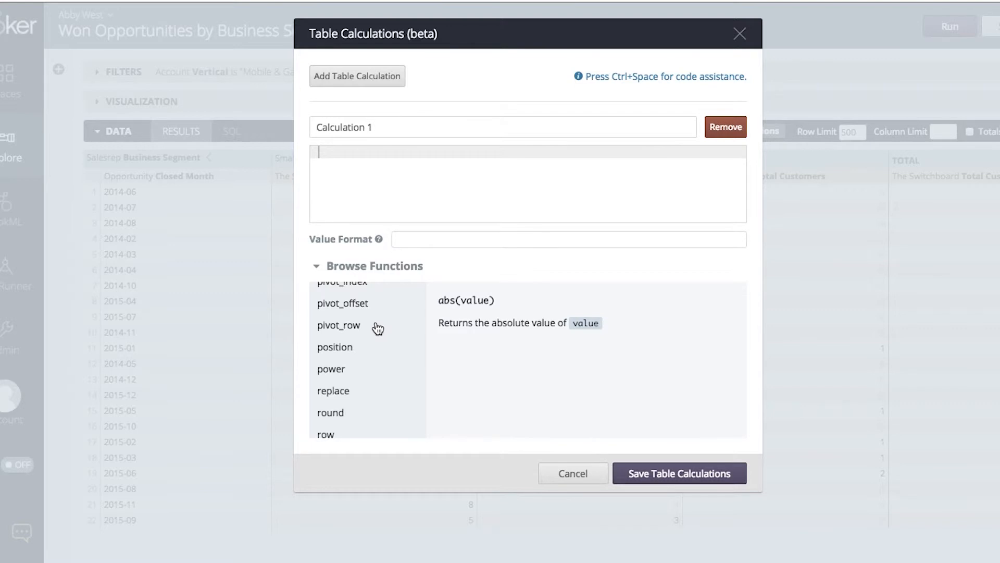
{"action": "scroll", "coordinate": [409, 374], "scroll_direction": "down", "scroll_amount": 2}
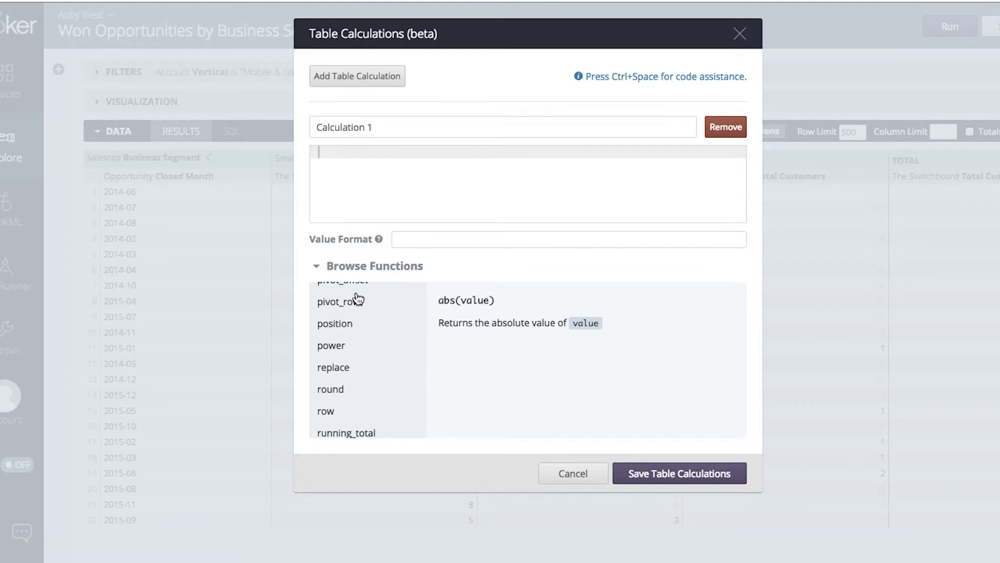
{"action": "scroll", "coordinate": [357, 298], "scroll_direction": "down", "scroll_amount": 5}
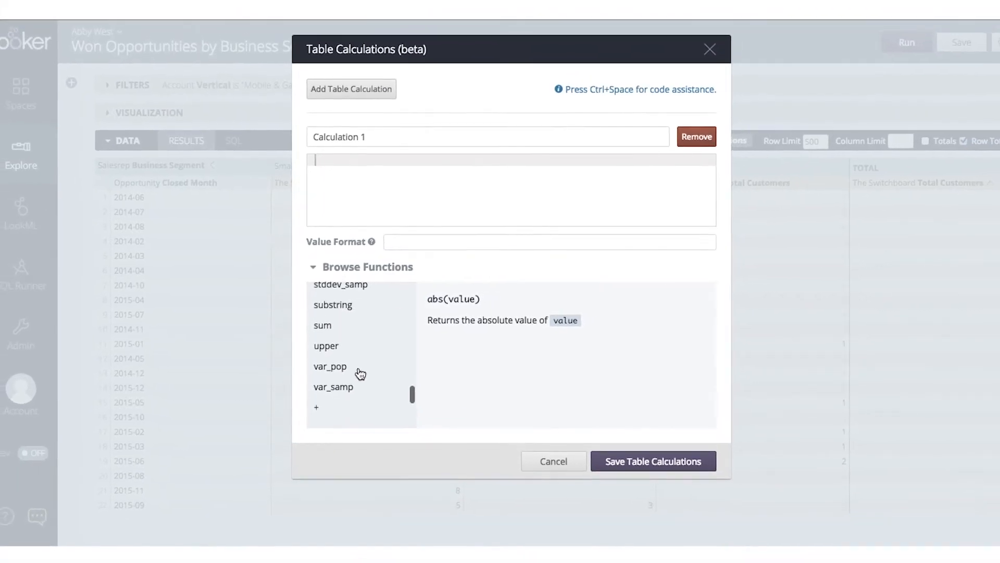
{"action": "left_click", "coordinate": [552, 461]}
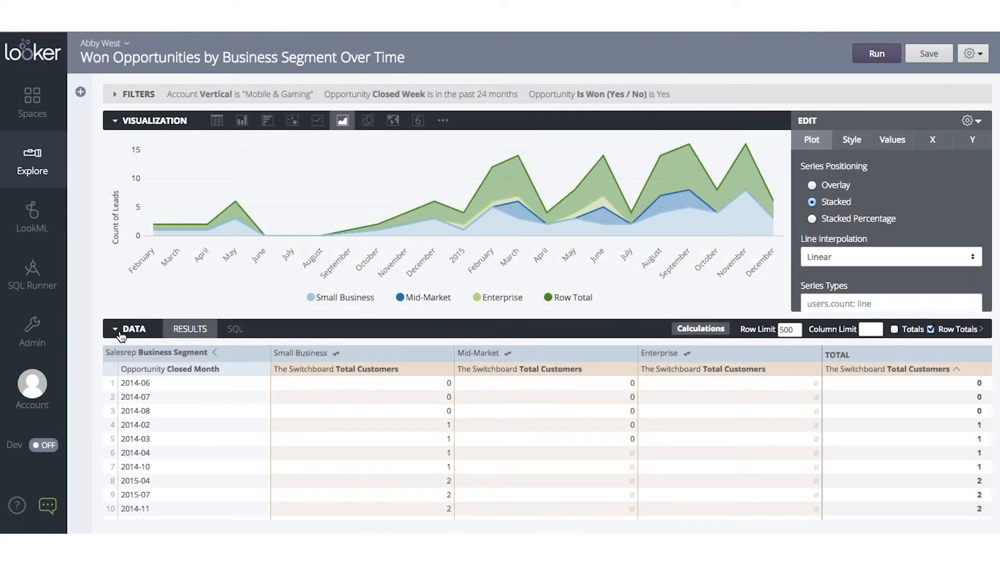
Step: Save the Look titled Won Opportunities by Business Segment Over Time
{"action": "left_click", "coordinate": [150, 327]}
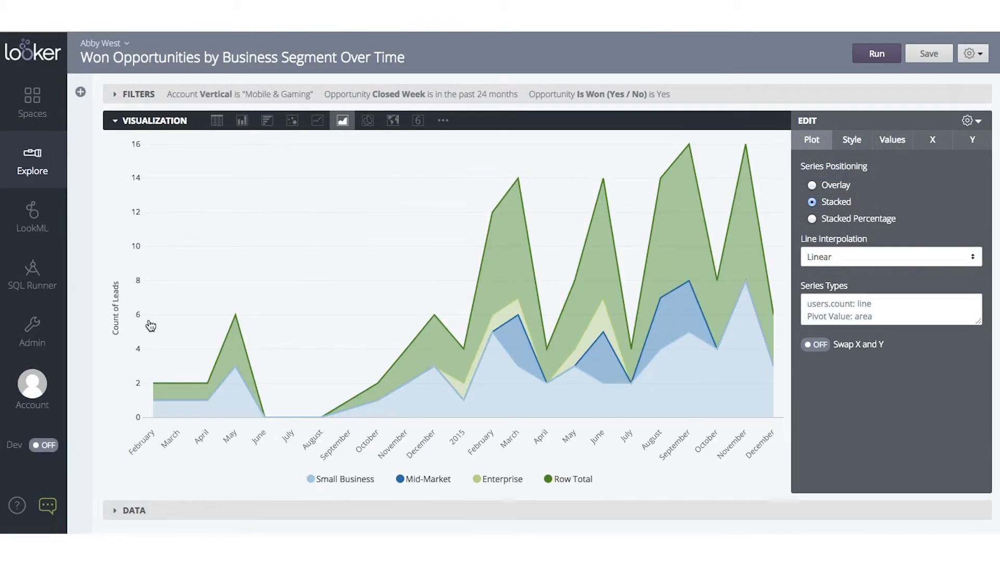
{"action": "left_click", "coordinate": [981, 57]}
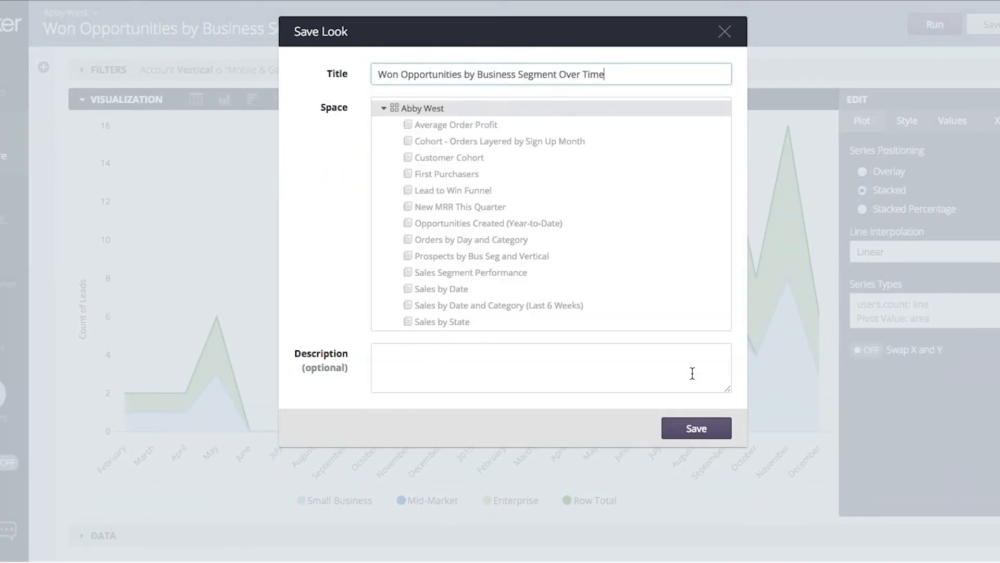
{"action": "left_click", "coordinate": [690, 435]}
Step: Make the Look public by turning Public Access on and saving
{"action": "left_click", "coordinate": [662, 190]}
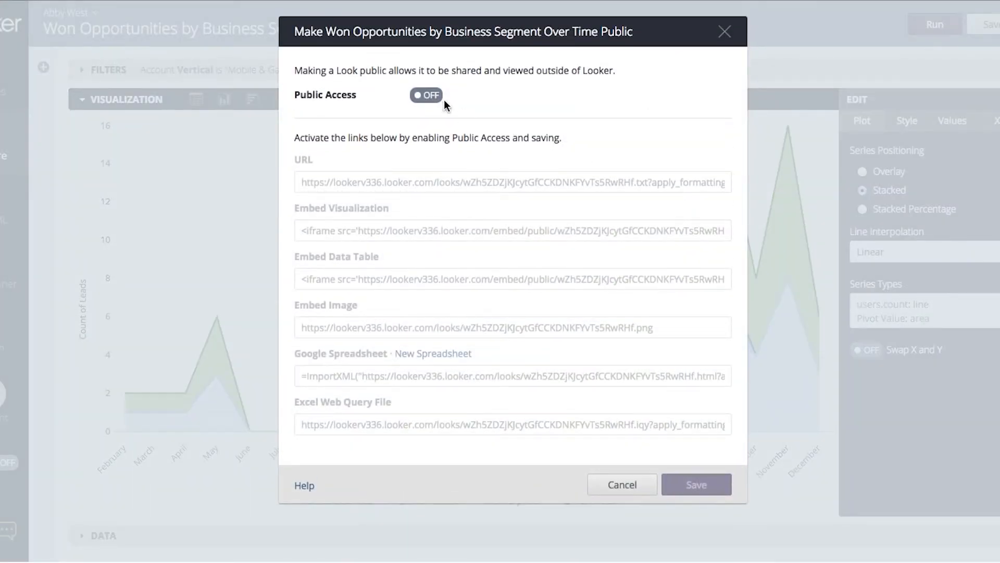
{"action": "left_click", "coordinate": [431, 96]}
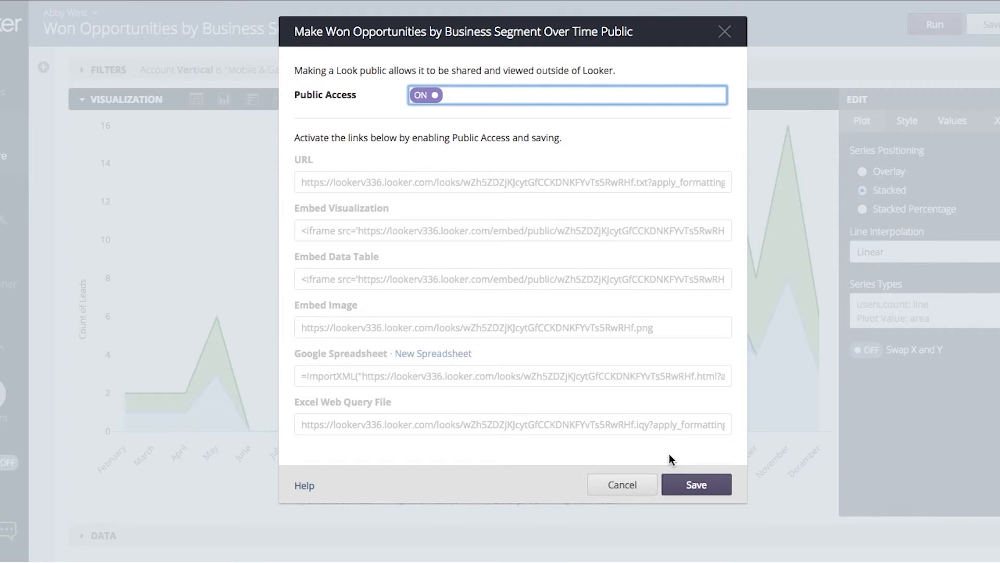
{"action": "left_click", "coordinate": [689, 486]}
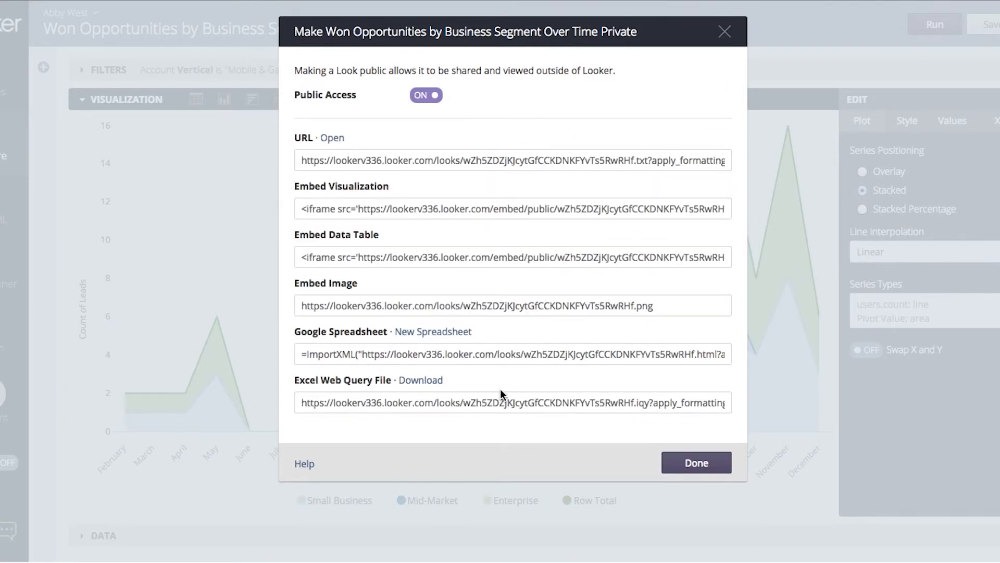
Step: Copy the Embed Image link, open it in a new browser tab, and close the public-access dialog
{"action": "left_click", "coordinate": [363, 305]}
{"action": "key", "text": "ctrl+c"}
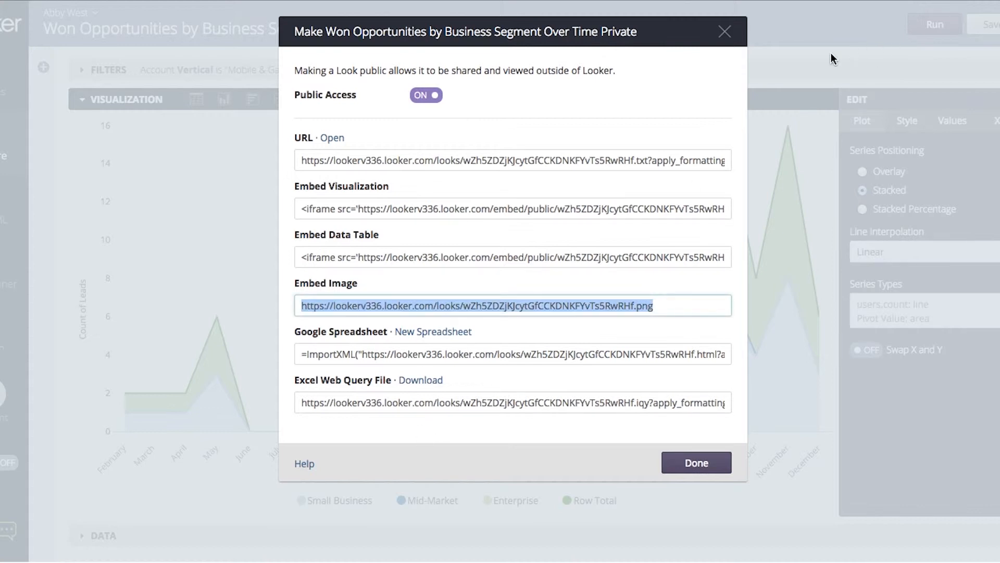
{"action": "key", "text": "ctrl+t"}
{"action": "key", "text": "ctrl+v"}
{"action": "key", "text": "Return"}
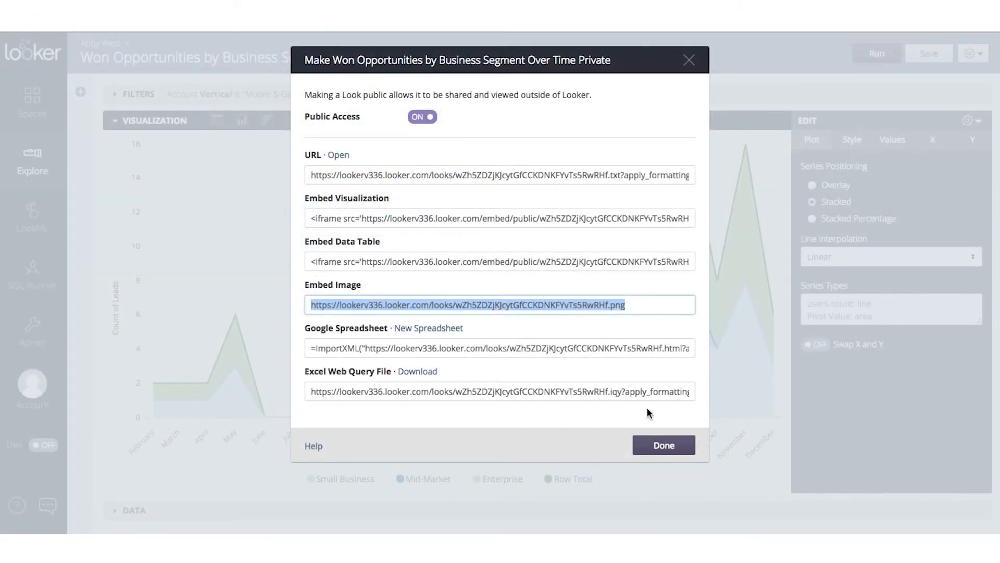
{"action": "left_click", "coordinate": [423, 117]}
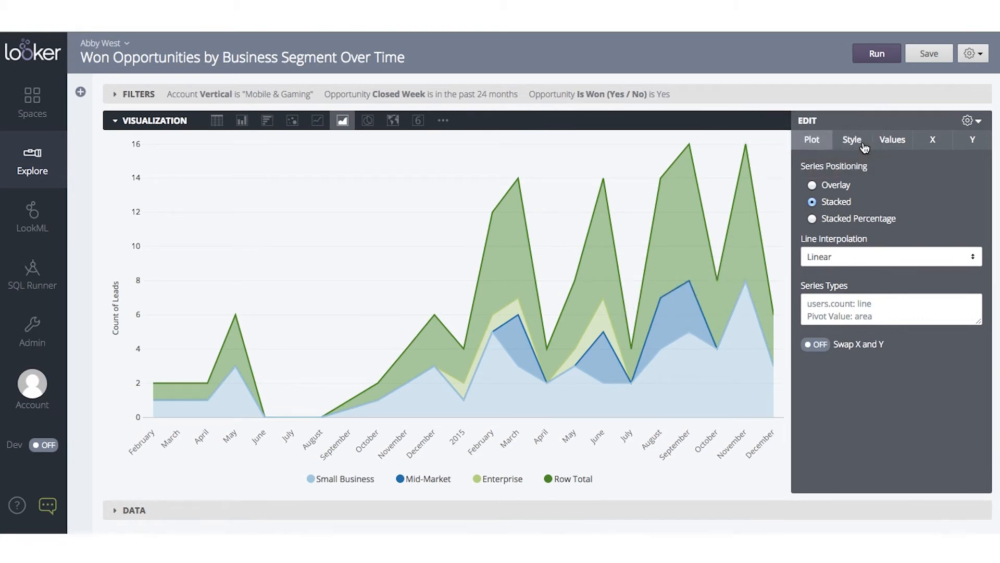
Step: Open the Schedule Look dialog and set Run and Send to Hourly
{"action": "left_click", "coordinate": [972, 54]}
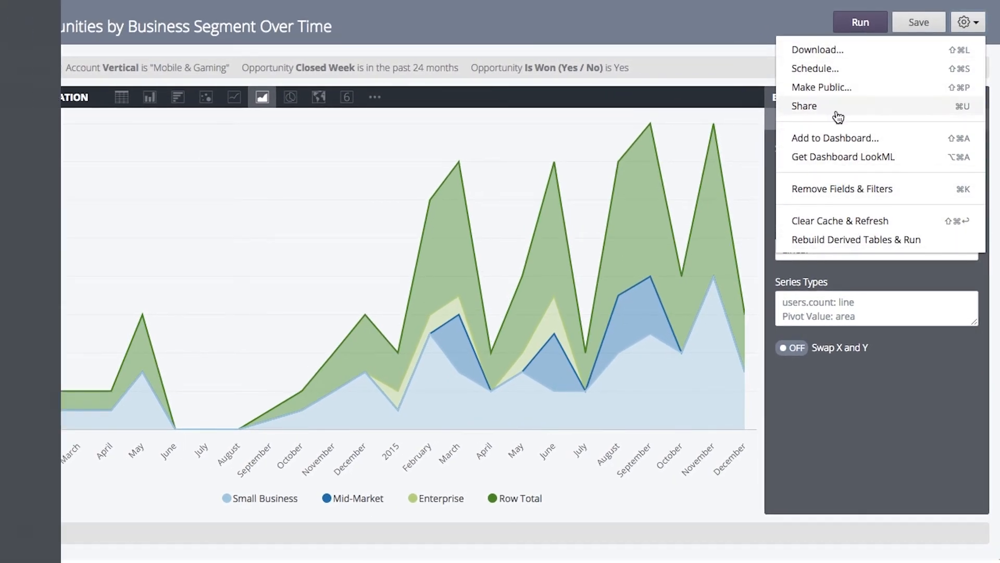
{"action": "left_click", "coordinate": [839, 69]}
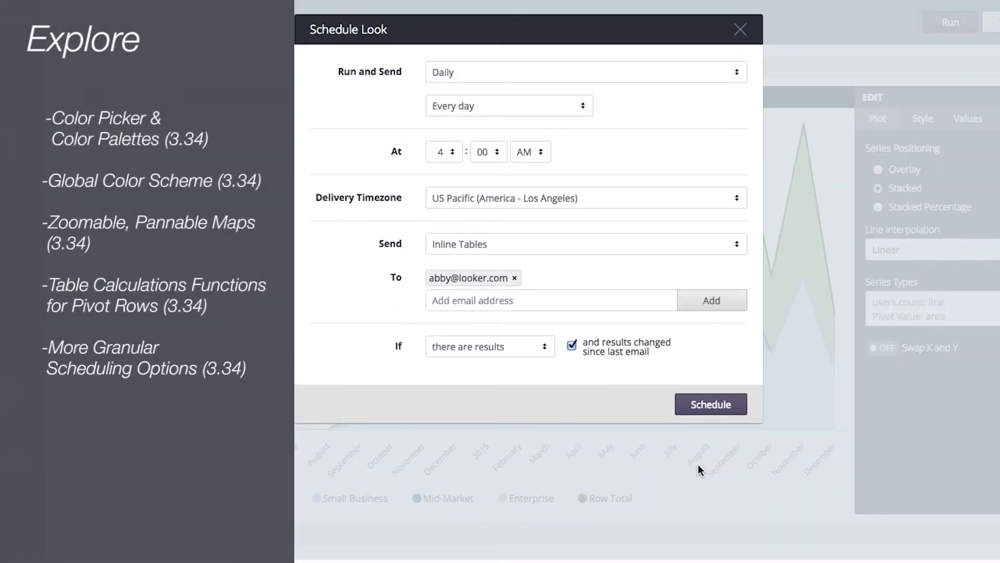
{"action": "left_click", "coordinate": [599, 79]}
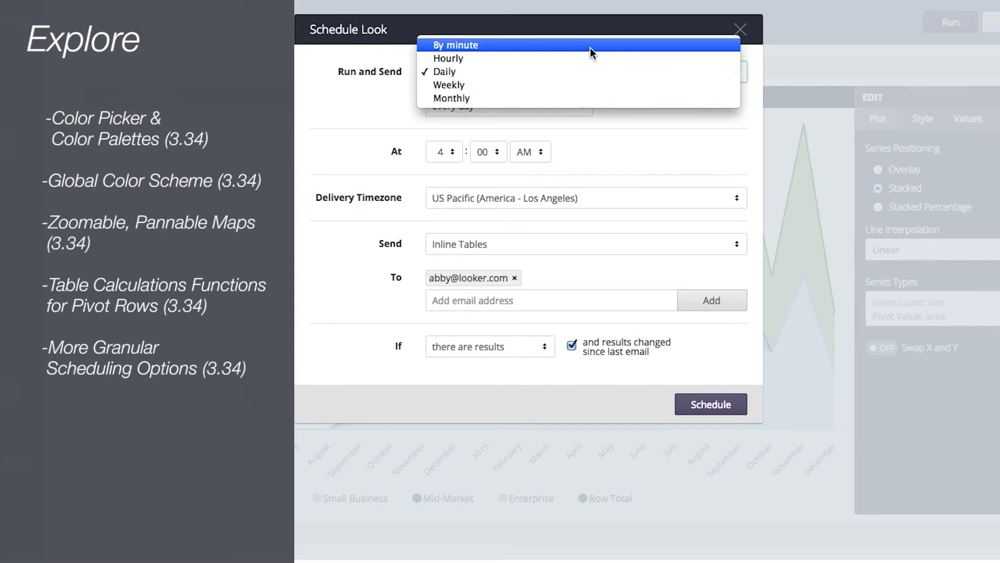
{"action": "left_click", "coordinate": [590, 48]}
{"action": "left_click", "coordinate": [580, 76]}
{"action": "left_click", "coordinate": [574, 86]}
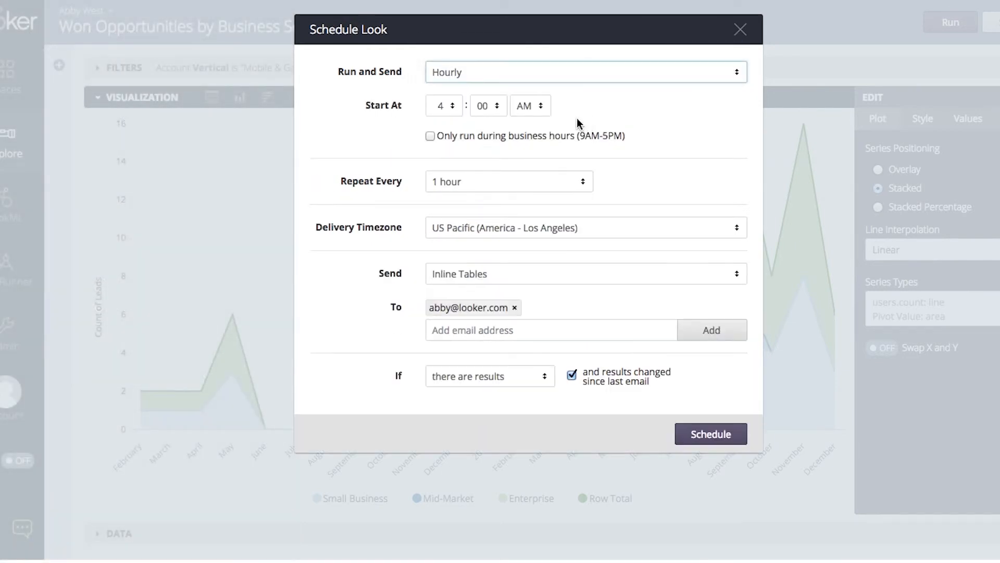
Step: Set the schedule to repeat every 4 hours, toggle the business-hours-only option on and off, and browse the Send formats
{"action": "left_click", "coordinate": [440, 180]}
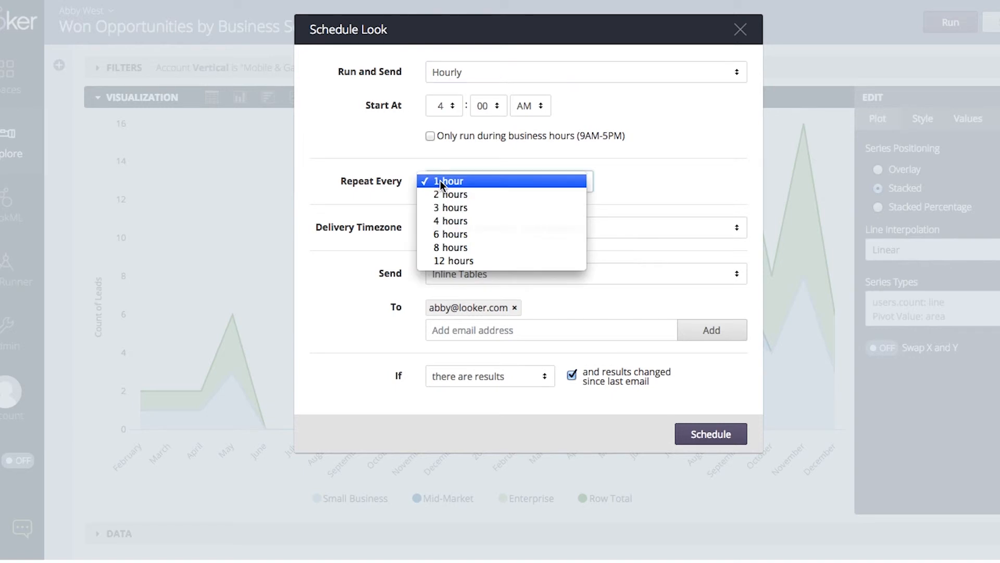
{"action": "left_click", "coordinate": [445, 223]}
{"action": "left_click", "coordinate": [430, 136]}
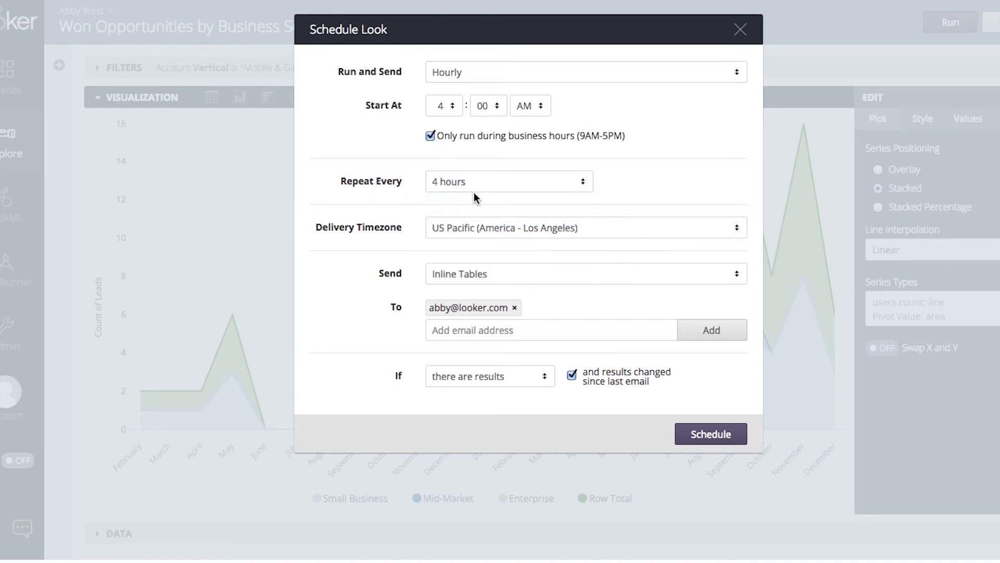
{"action": "left_click", "coordinate": [430, 136]}
{"action": "left_click", "coordinate": [510, 274]}
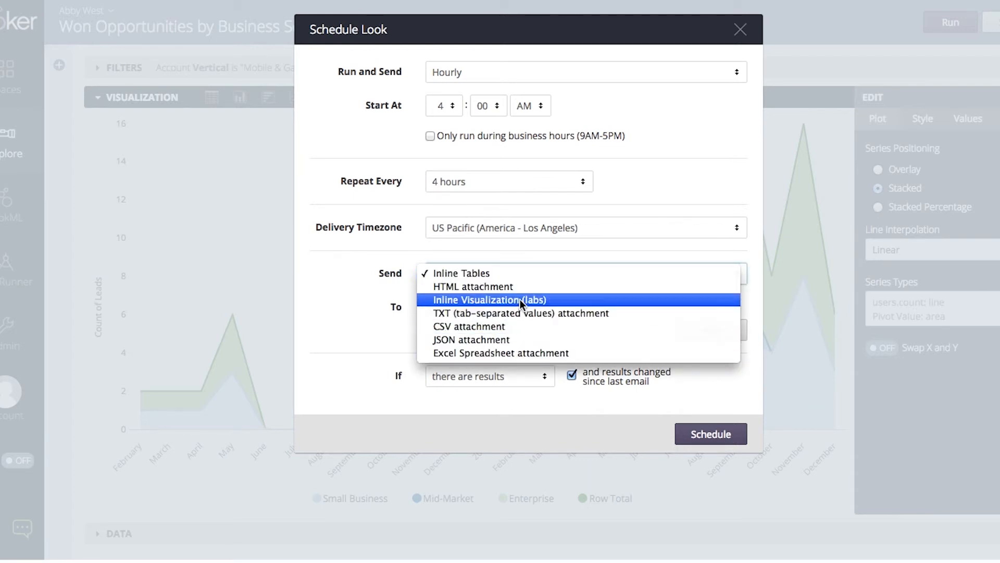
{"action": "left_click", "coordinate": [519, 253]}
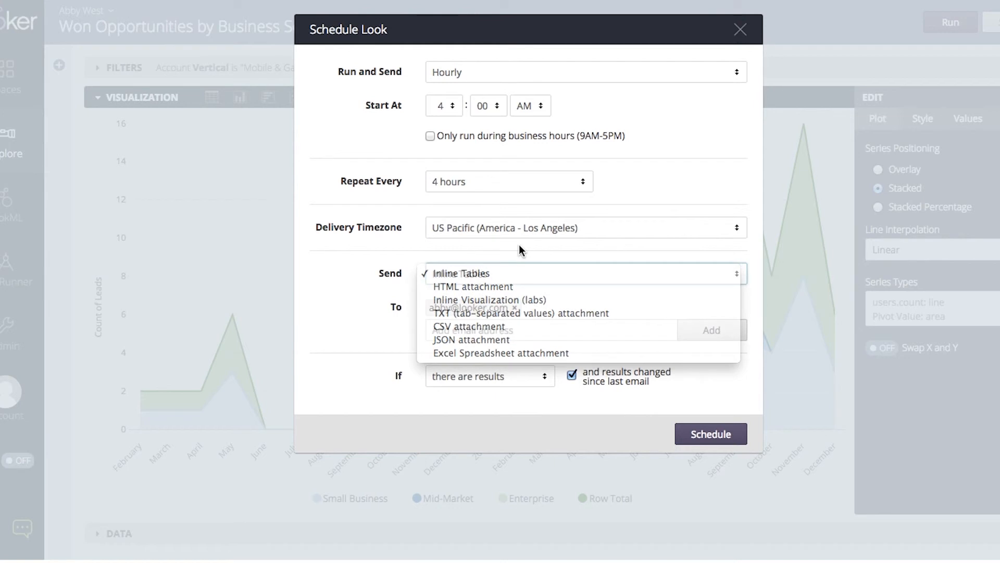
Step: Switch the schedule to Monthly on the 15th of the month, then close the Schedule Look dialog
{"action": "left_click", "coordinate": [487, 77]}
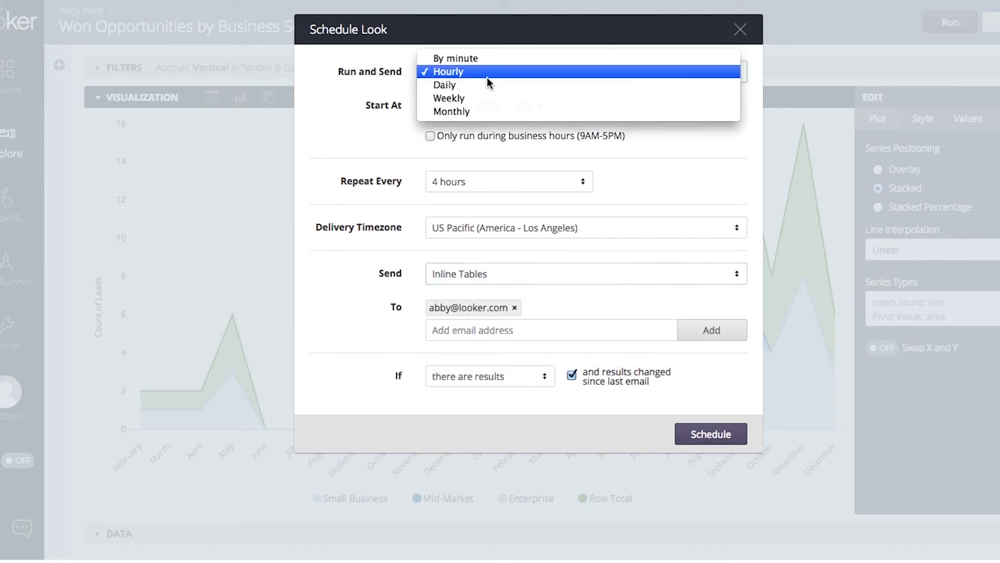
{"action": "left_click", "coordinate": [482, 112]}
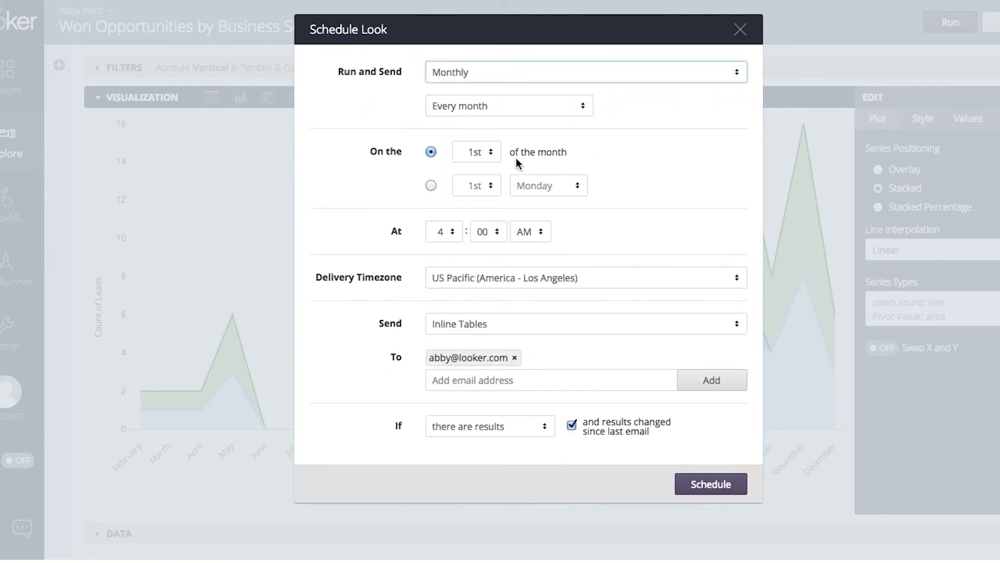
{"action": "left_click", "coordinate": [476, 152]}
{"action": "left_click", "coordinate": [477, 336]}
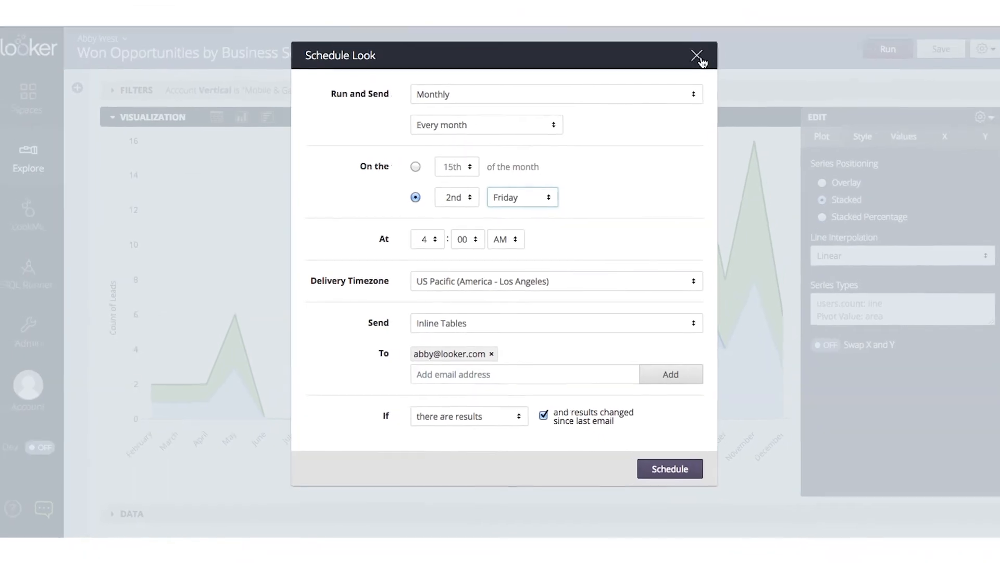
{"action": "left_click", "coordinate": [740, 29]}
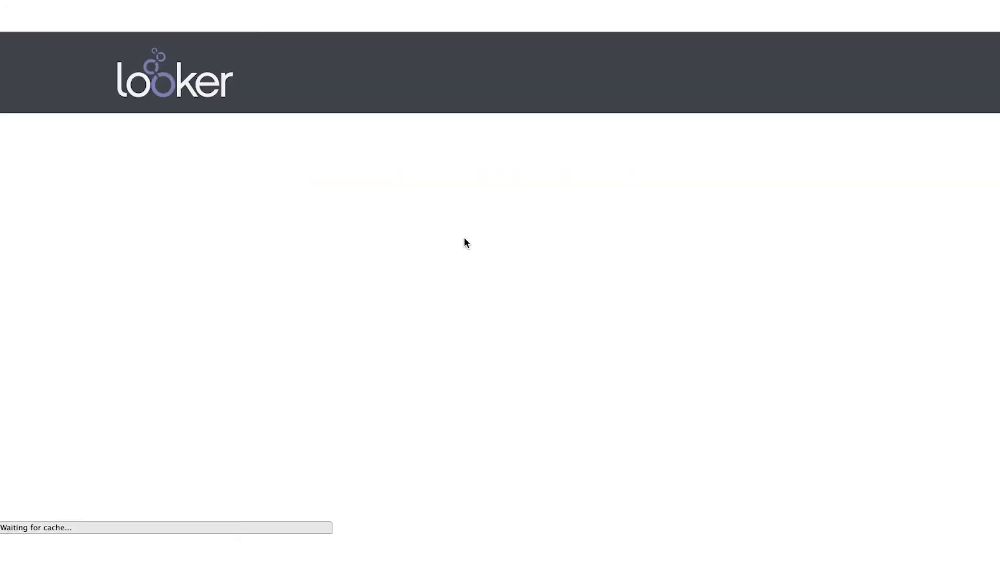
Step: Search Looker Discourse for 3.34 and open the Looker 3.34 Release Notes topic
{"action": "left_click", "coordinate": [818, 137]}
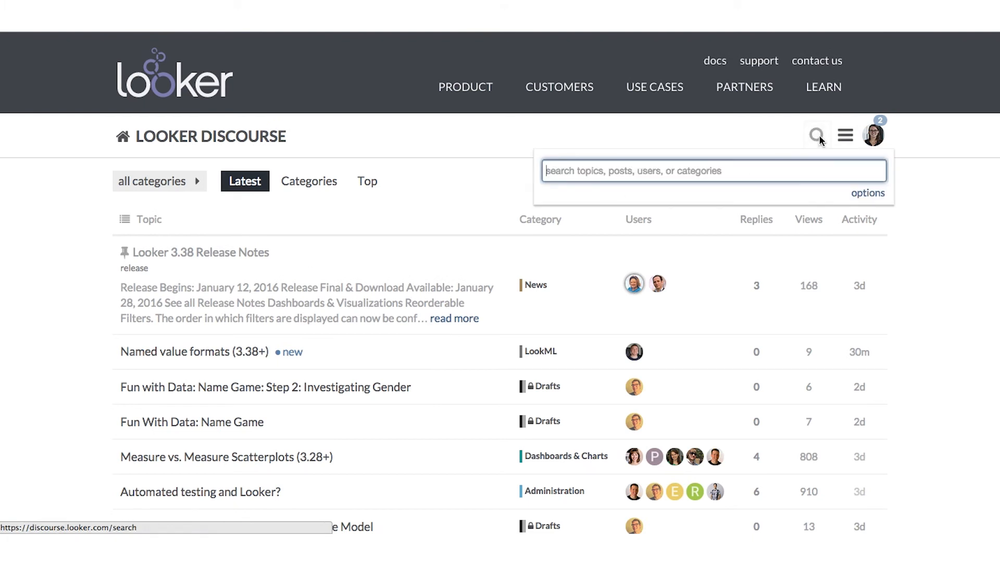
{"action": "type", "text": "3.34"}
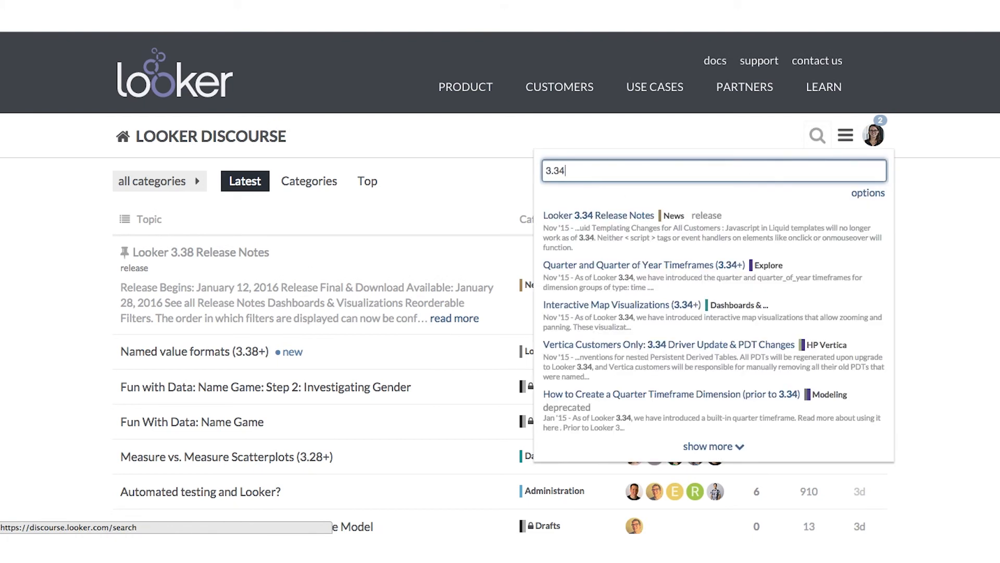
{"action": "left_click", "coordinate": [667, 227]}
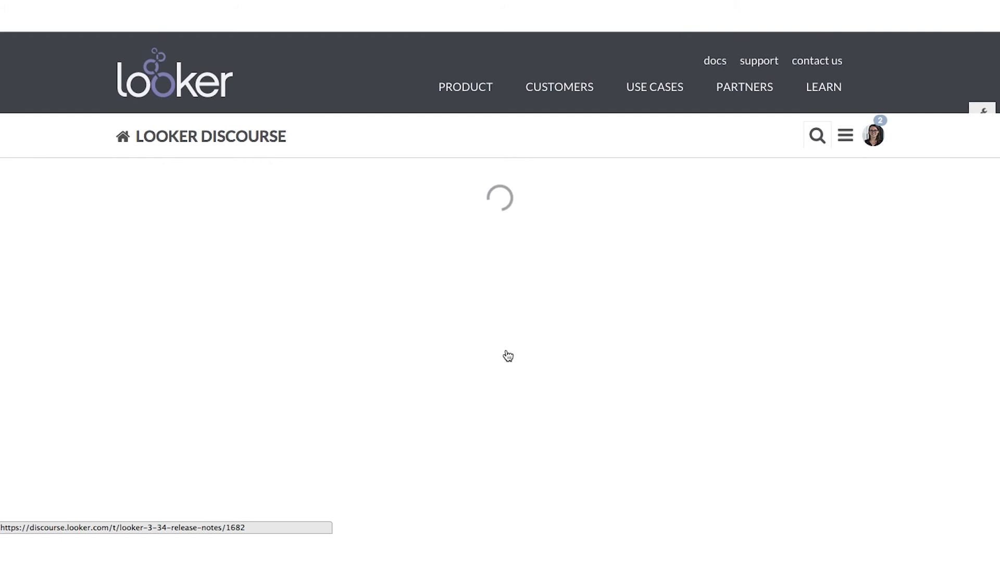
Step: Scroll through the Looker 3.34 Release Notes sections on visualizations, dashboards, Explore and LookML
{"action": "scroll", "coordinate": [421, 355], "scroll_direction": "down", "scroll_amount": 15}
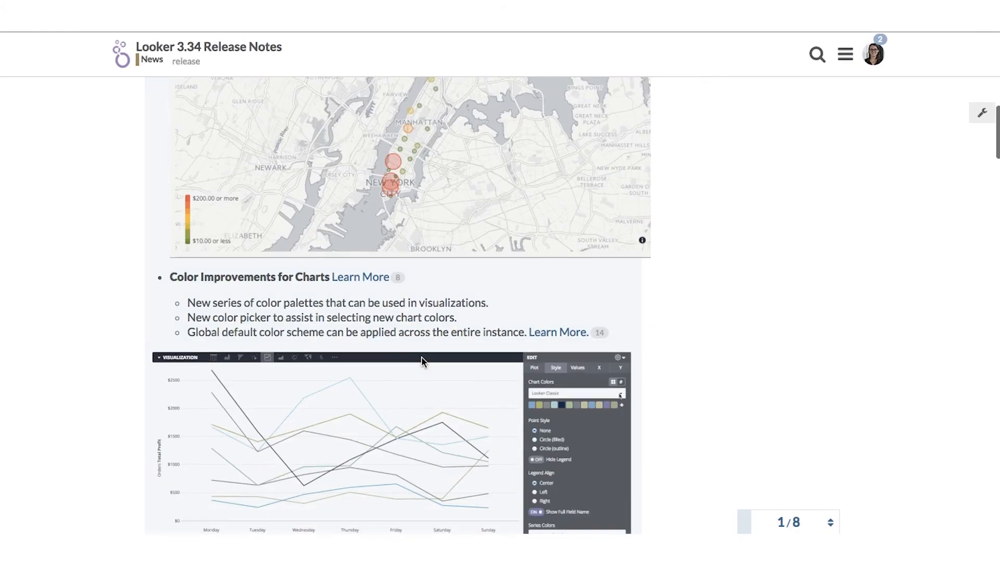
{"action": "scroll", "coordinate": [420, 359], "scroll_direction": "down", "scroll_amount": 3}
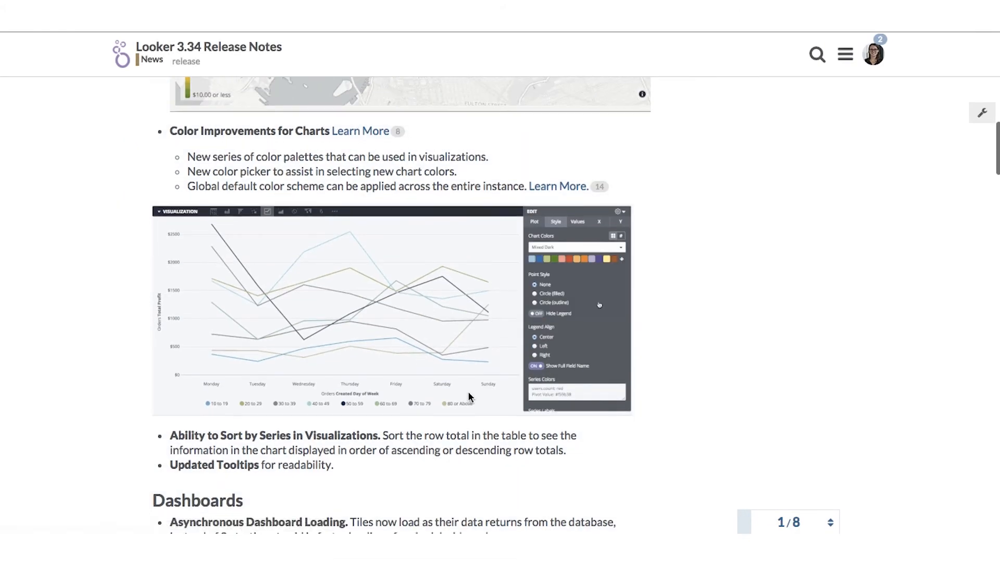
{"action": "scroll", "coordinate": [468, 392], "scroll_direction": "down", "scroll_amount": 2}
{"action": "scroll", "coordinate": [469, 392], "scroll_direction": "down", "scroll_amount": 3}
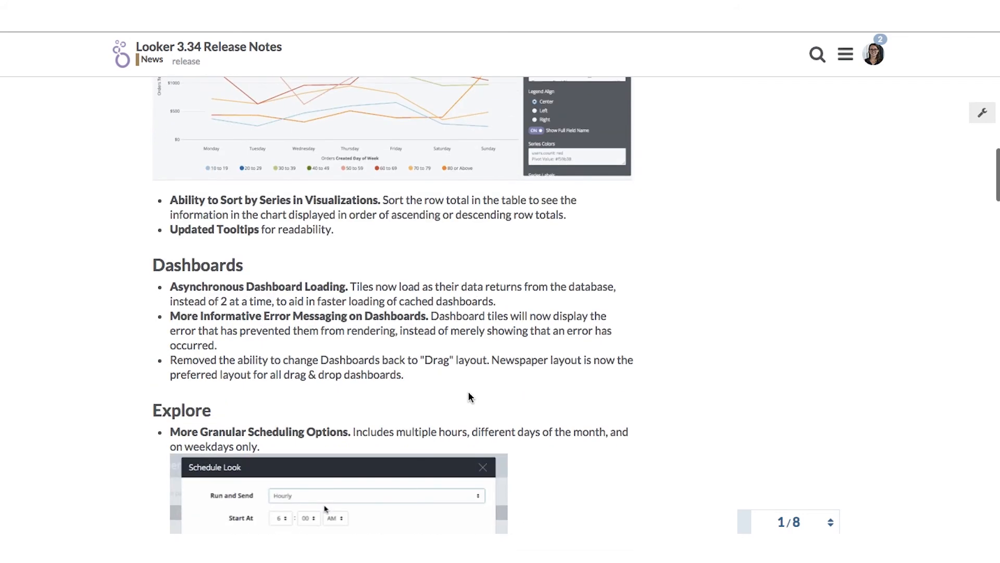
{"action": "scroll", "coordinate": [469, 396], "scroll_direction": "down", "scroll_amount": 10}
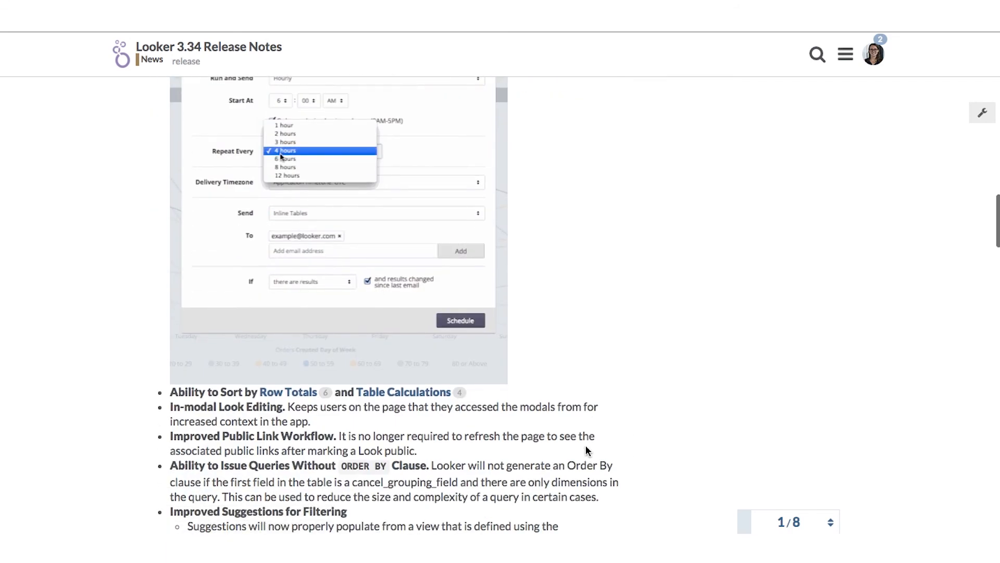
{"action": "scroll", "coordinate": [588, 451], "scroll_direction": "down", "scroll_amount": 2}
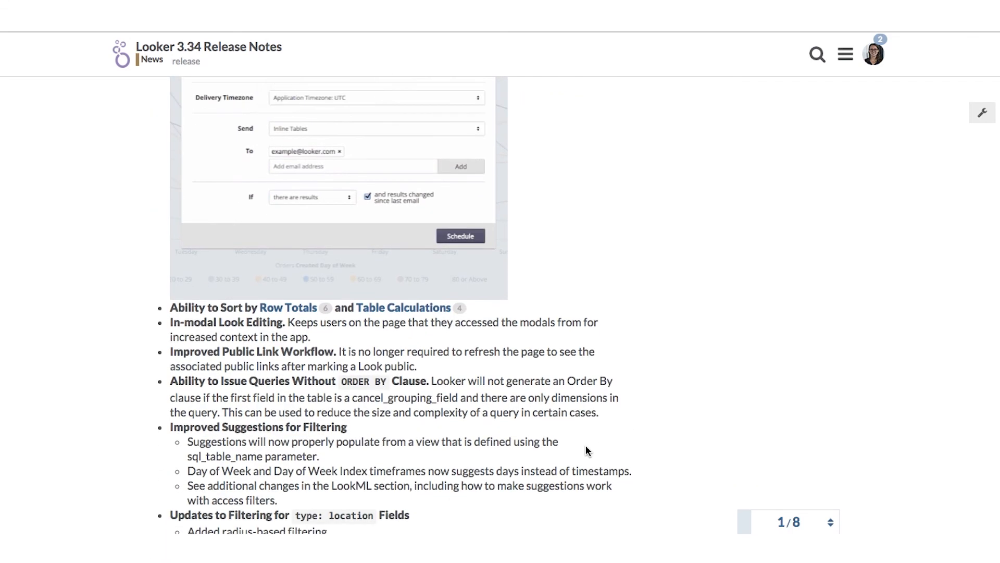
{"action": "scroll", "coordinate": [587, 451], "scroll_direction": "down", "scroll_amount": 4}
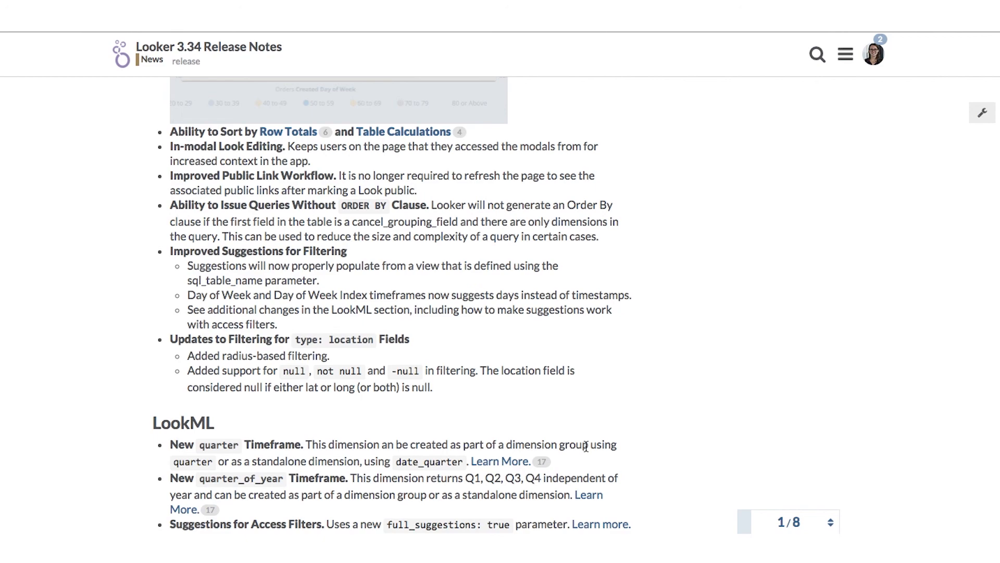
{"action": "scroll", "coordinate": [586, 447], "scroll_direction": "down", "scroll_amount": 1}
{"action": "left_click", "coordinate": [588, 451]}
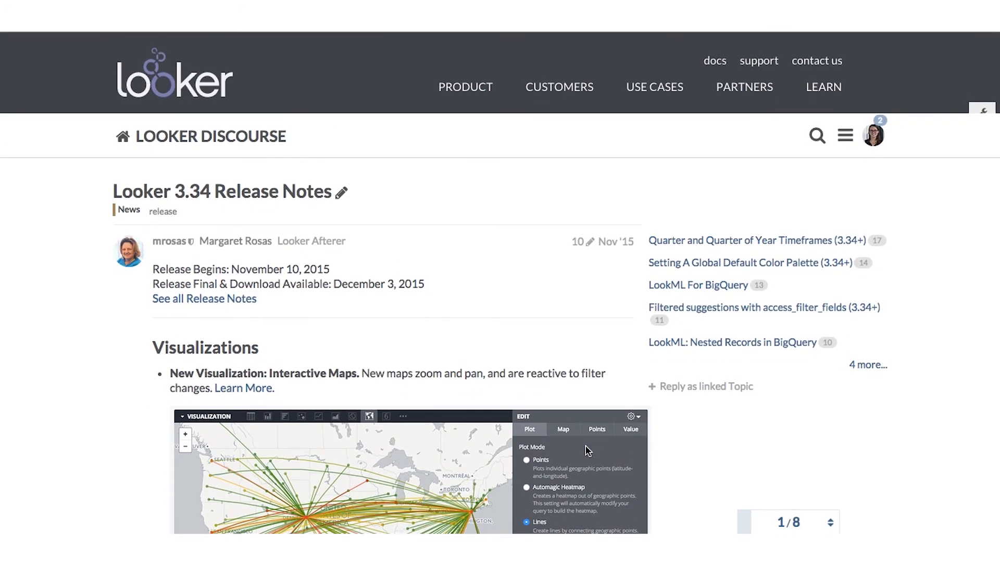